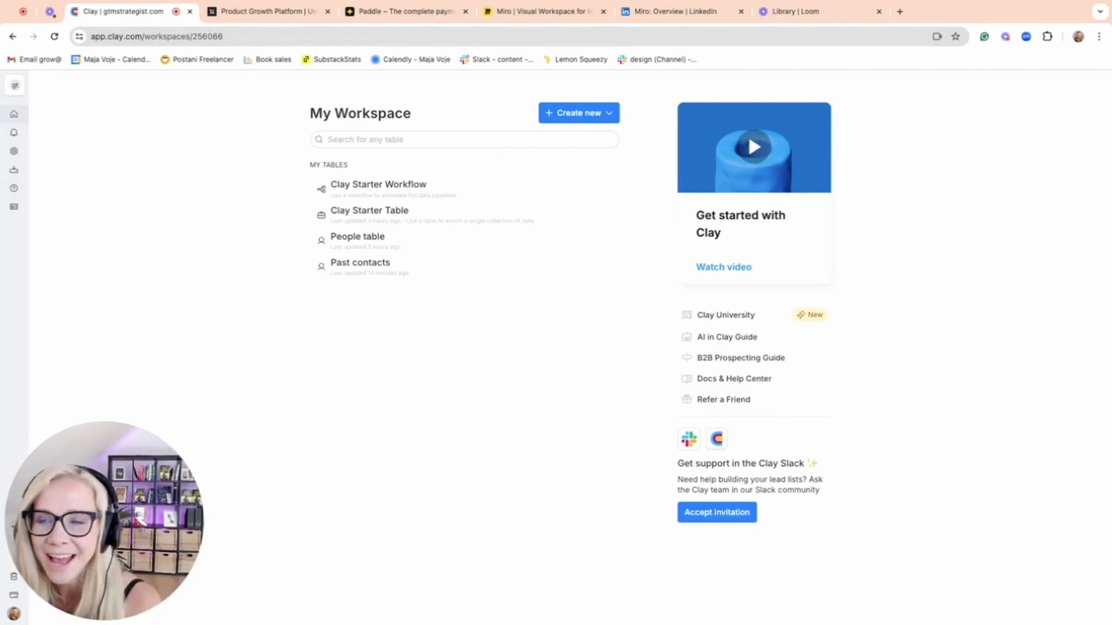
Start a new table in the workspace using Find Companies from LinkedIn as the source.
mouse_move(33, 174)
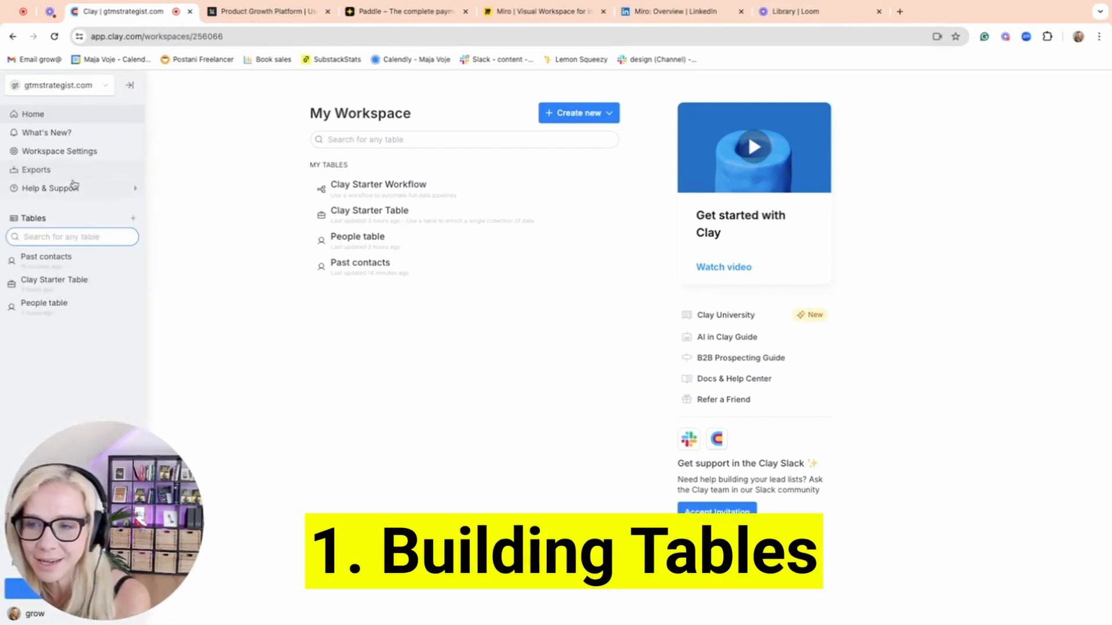
left_click(134, 221)
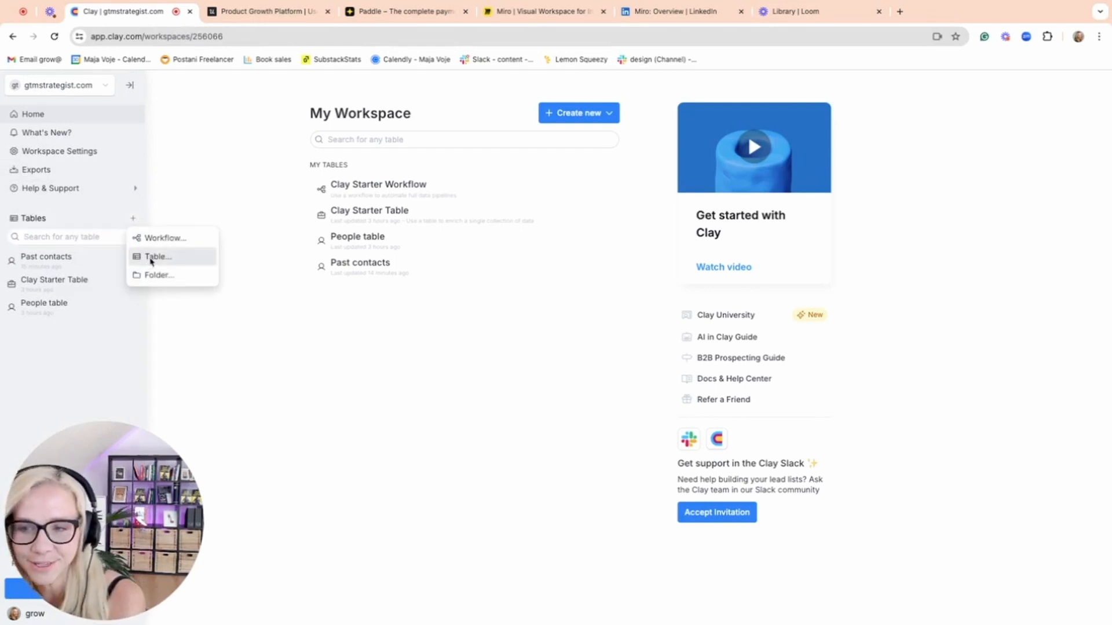
left_click(153, 258)
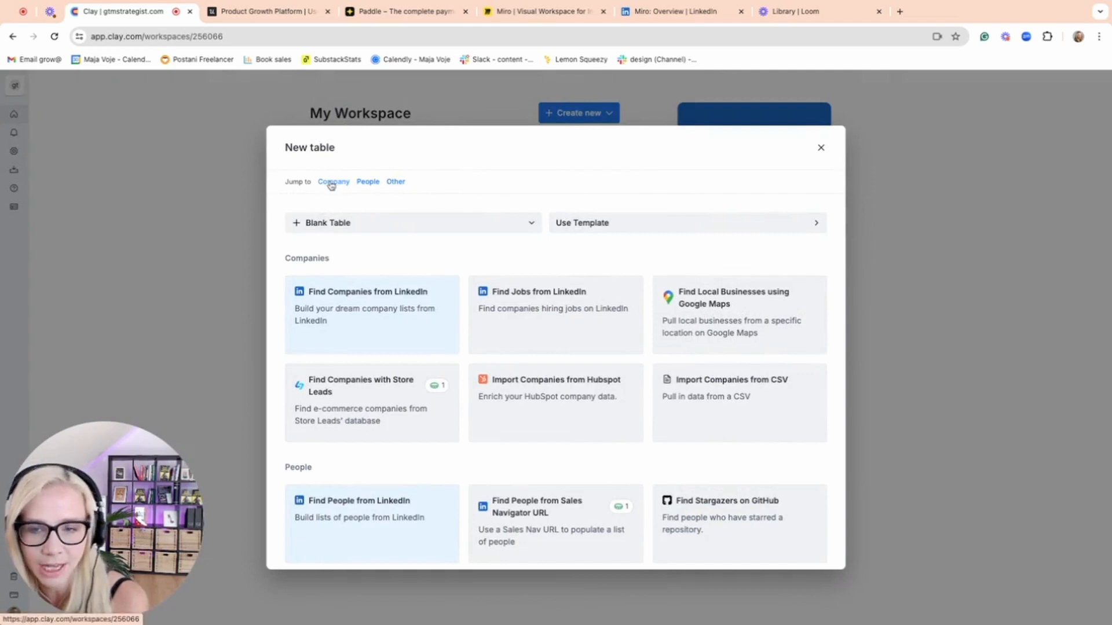
left_click(346, 292)
Add miro.com, amplitude.com, paddle.com, userpilot.com, figma.com and semrush.com as lookalike companies to start the search from.
scroll(345, 291, "down", 3)
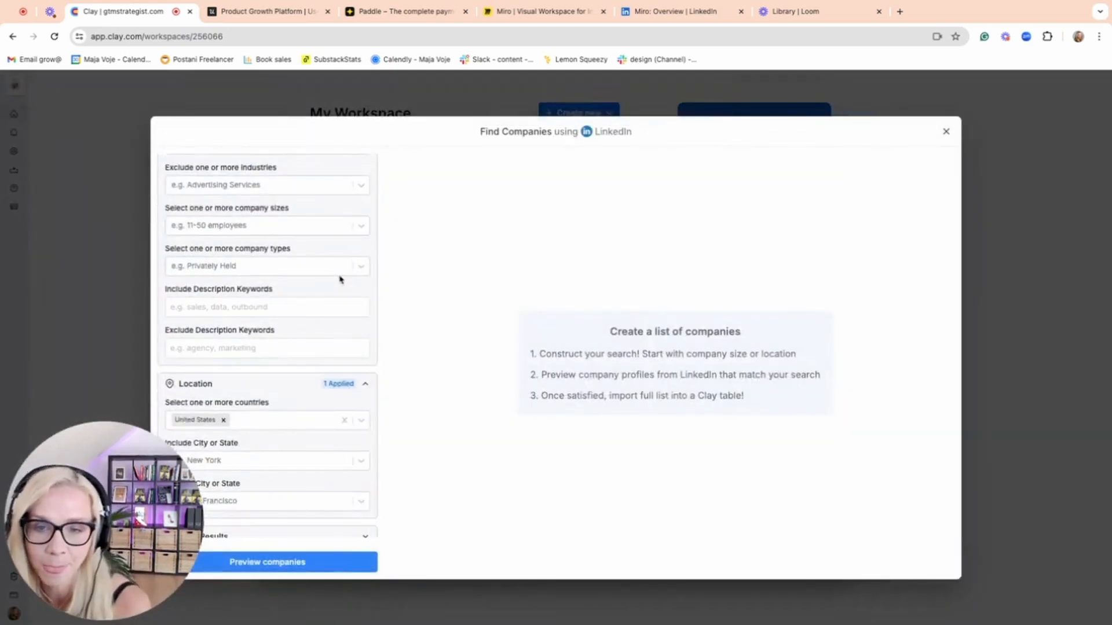
scroll(340, 279, "up", 2)
scroll(340, 279, "up", 2)
left_click(274, 175)
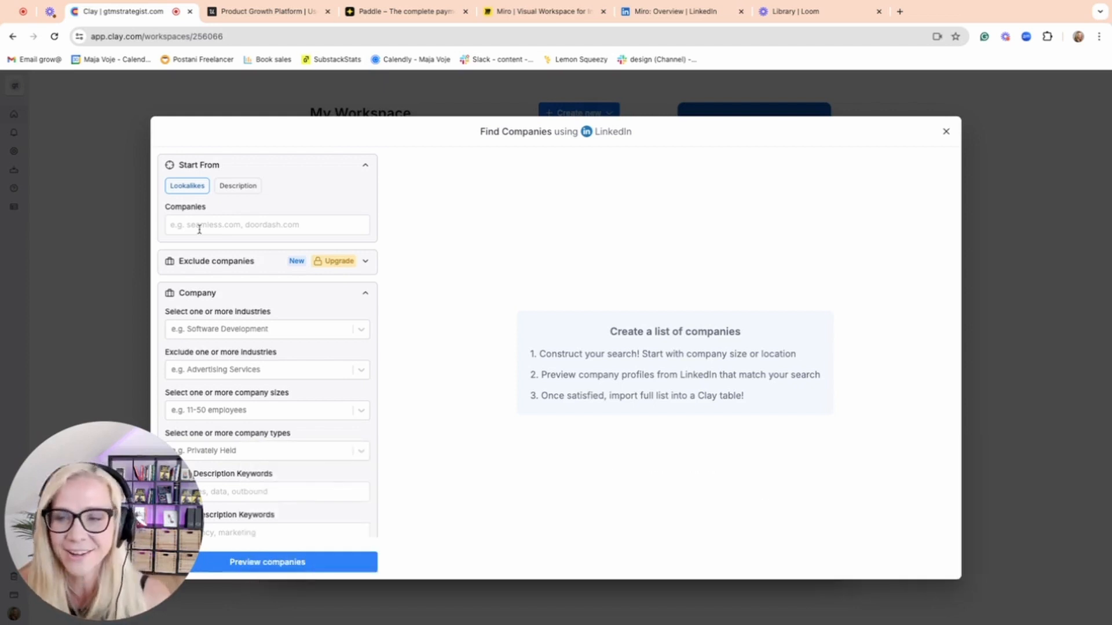
left_click(200, 229)
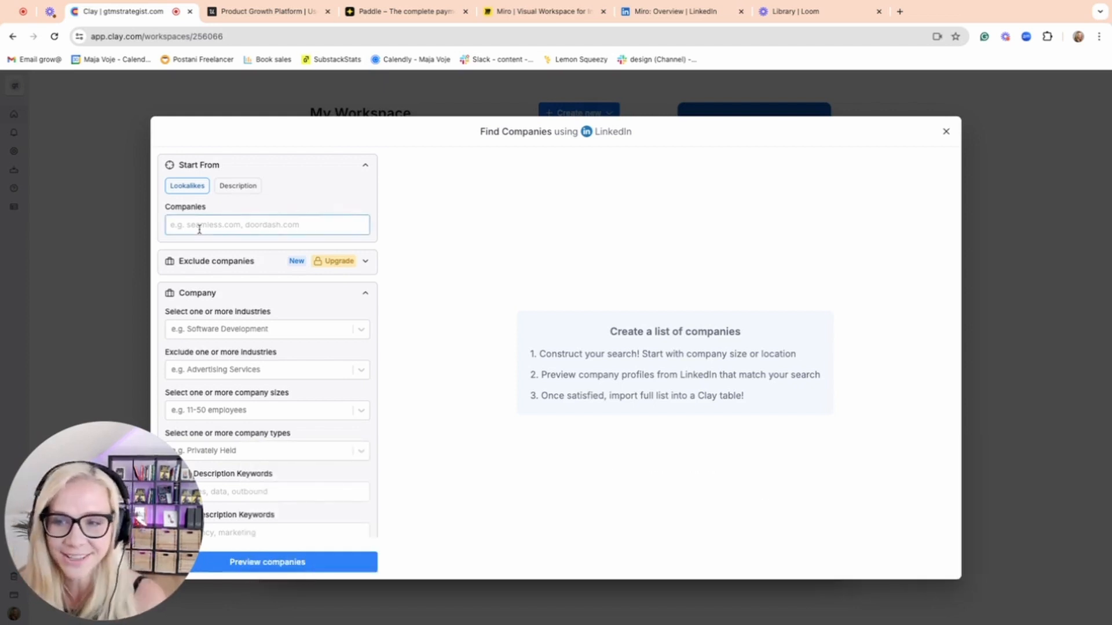
type("miro.com, amplitude.com, paddle.com, userpilot.com, figma.com, semrush.com")
Look up the industry listed on Miro's LinkedIn company page and return to the Clay company search.
scroll(293, 352, "down", 1)
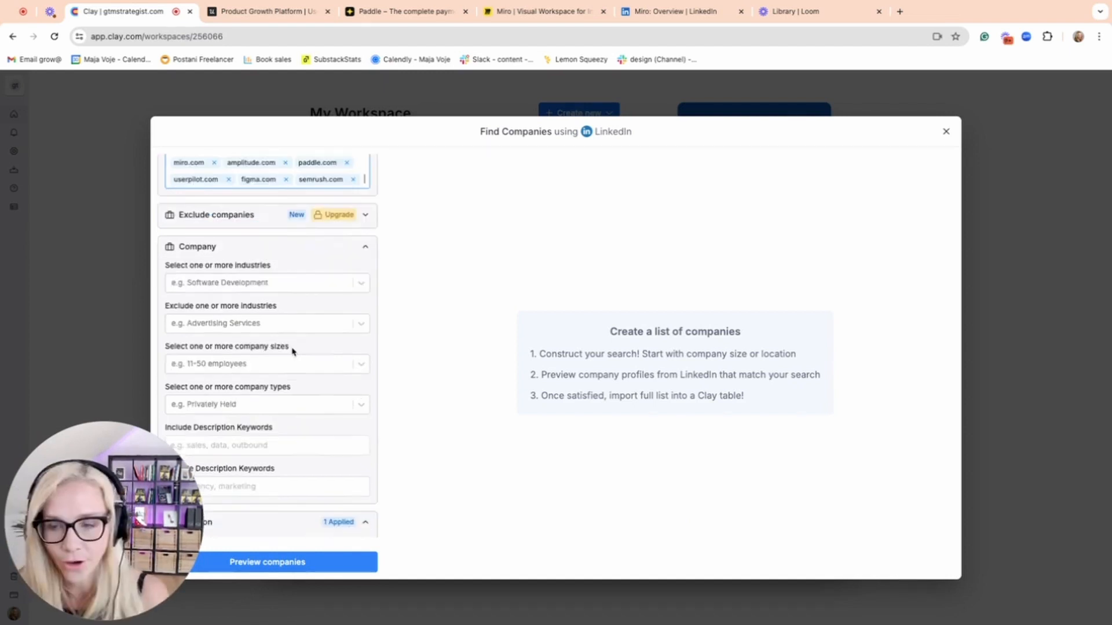
left_click(672, 11)
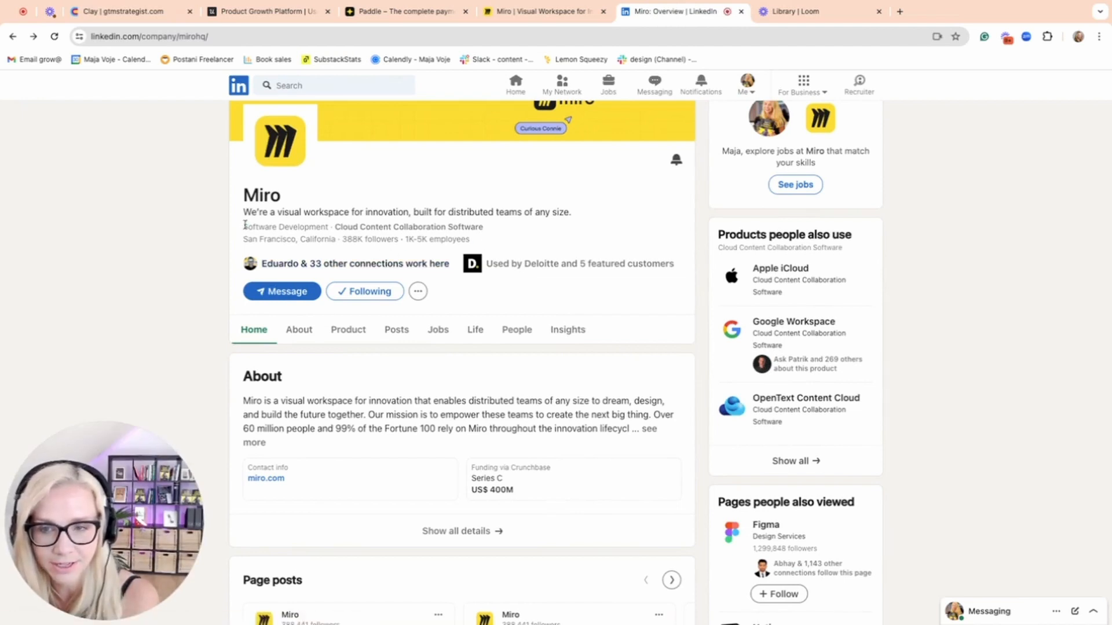
left_click_drag(244, 225, 333, 227)
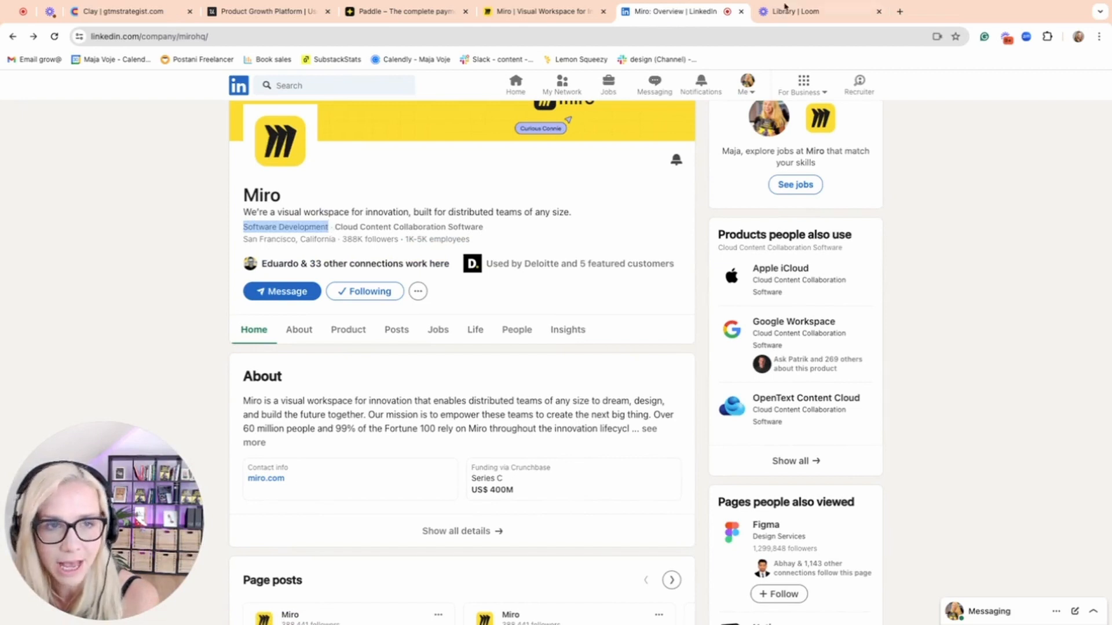
left_click(98, 13)
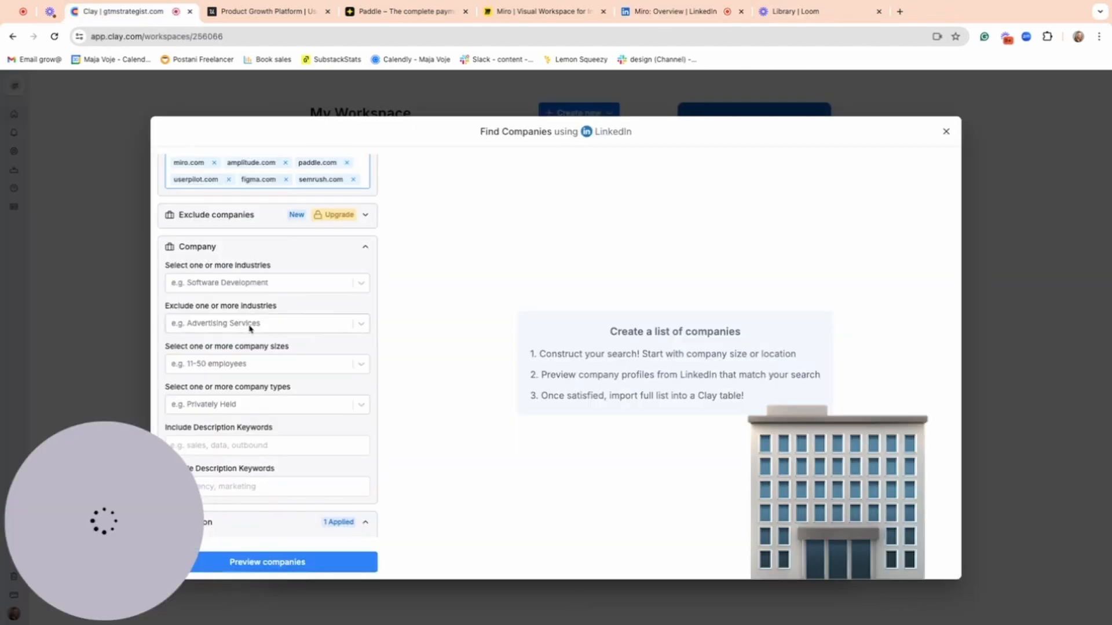
Filter the company search to the Software Development industry.
left_click(290, 284)
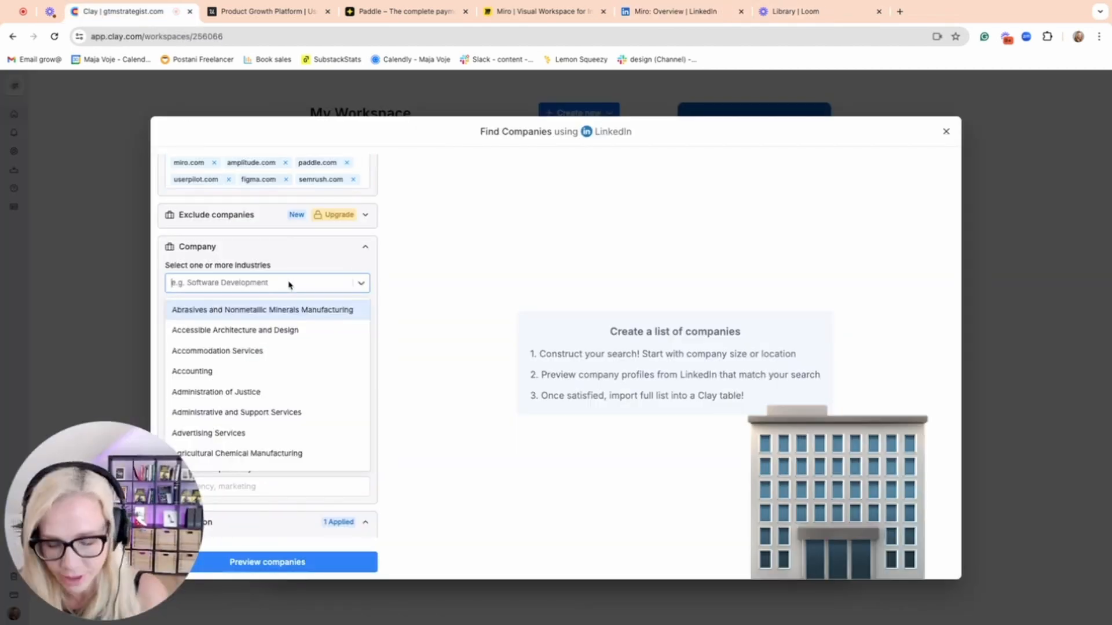
type("soft")
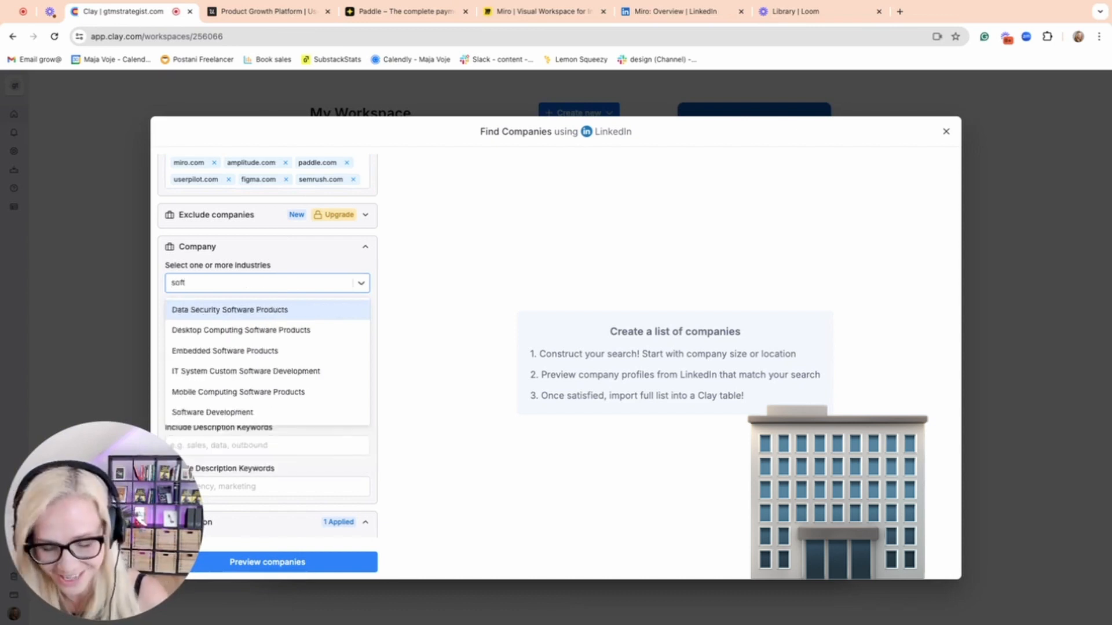
left_click(231, 412)
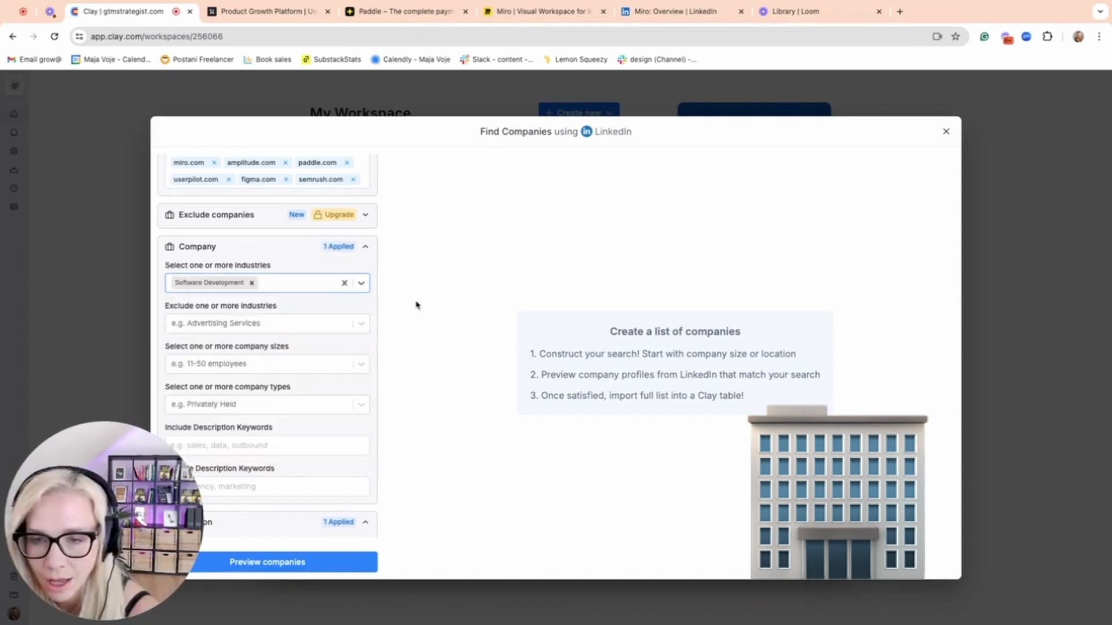
left_click(416, 301)
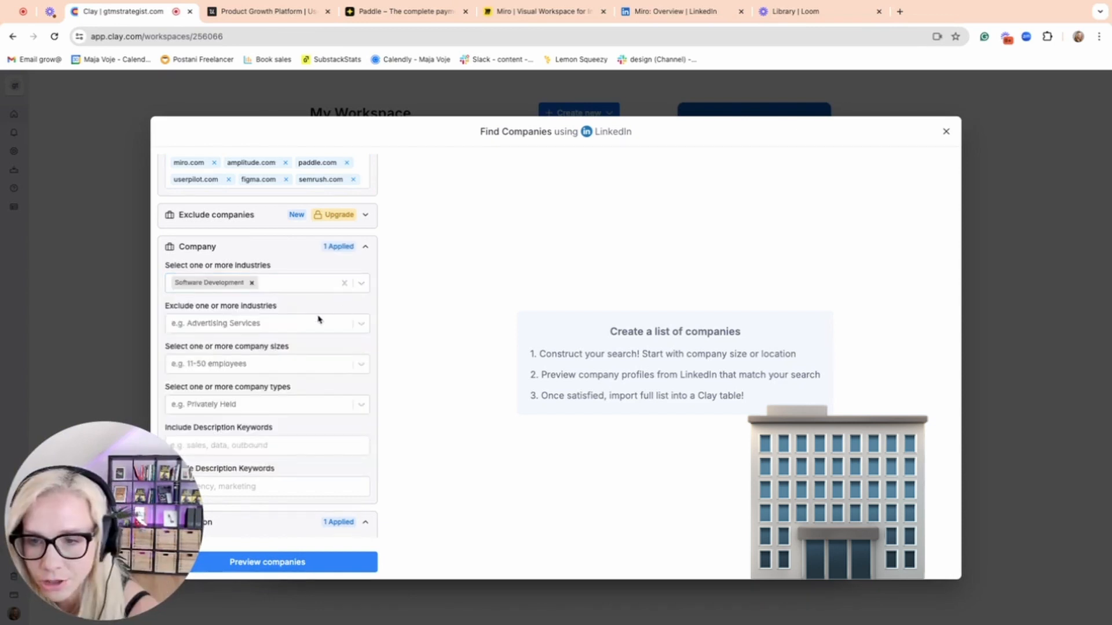
Exclude the Information Technology and Services industry from the company search.
left_click(362, 325)
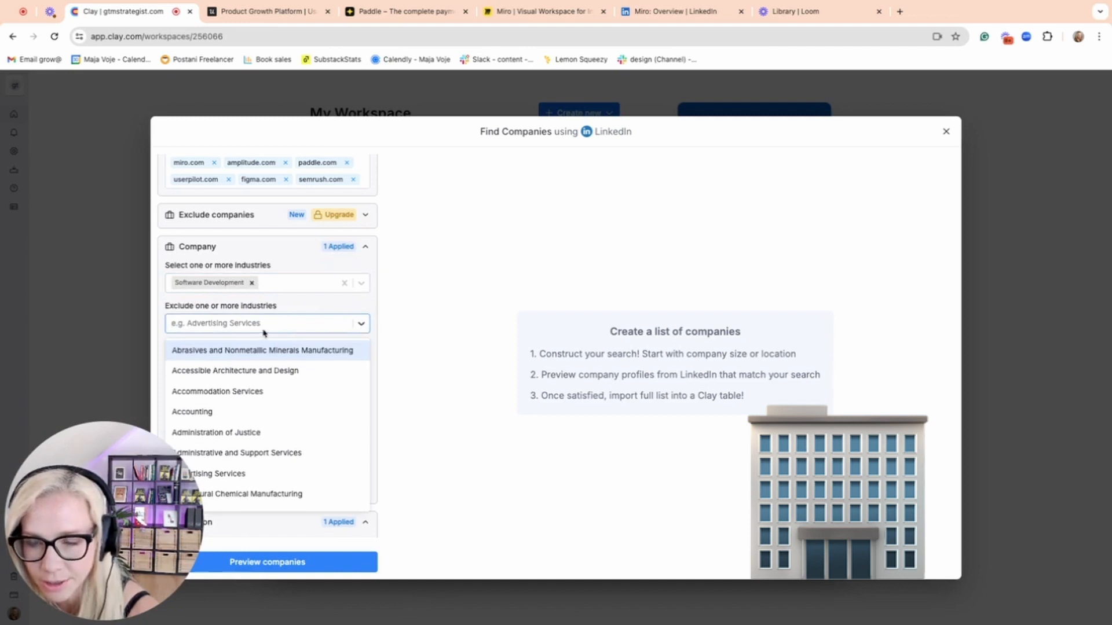
type("informaton")
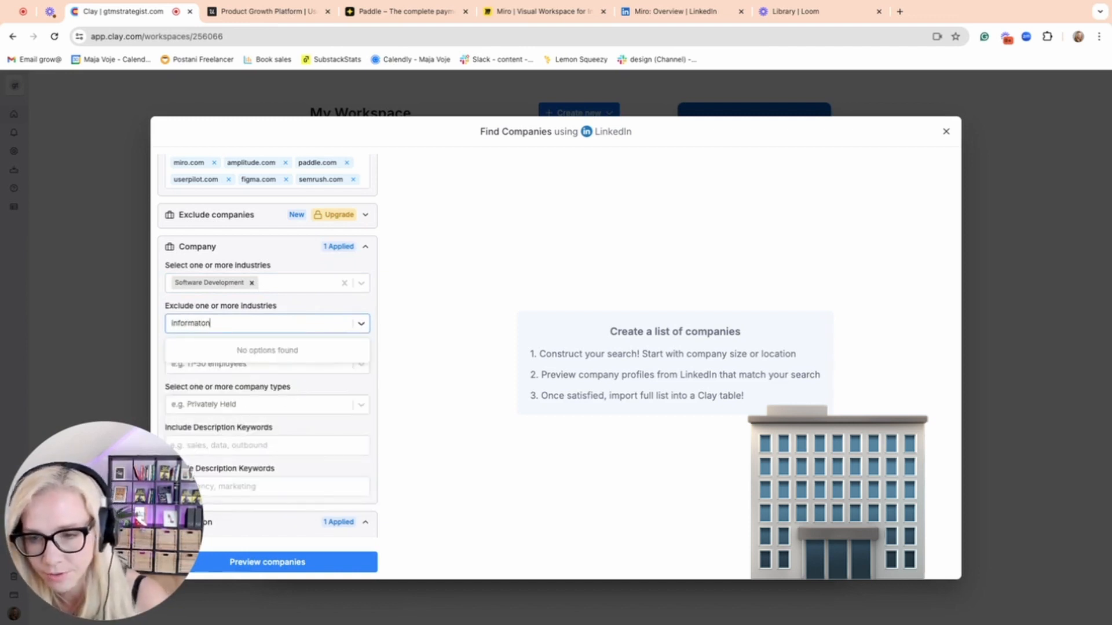
key("BackSpace")
key("BackSpace")
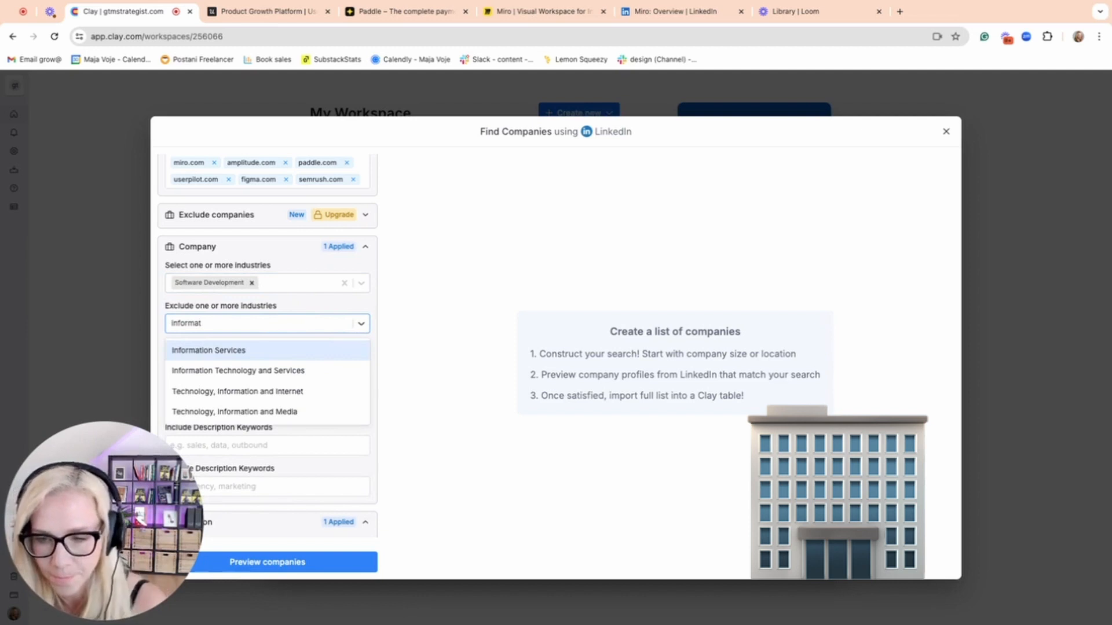
left_click(274, 370)
left_click(415, 346)
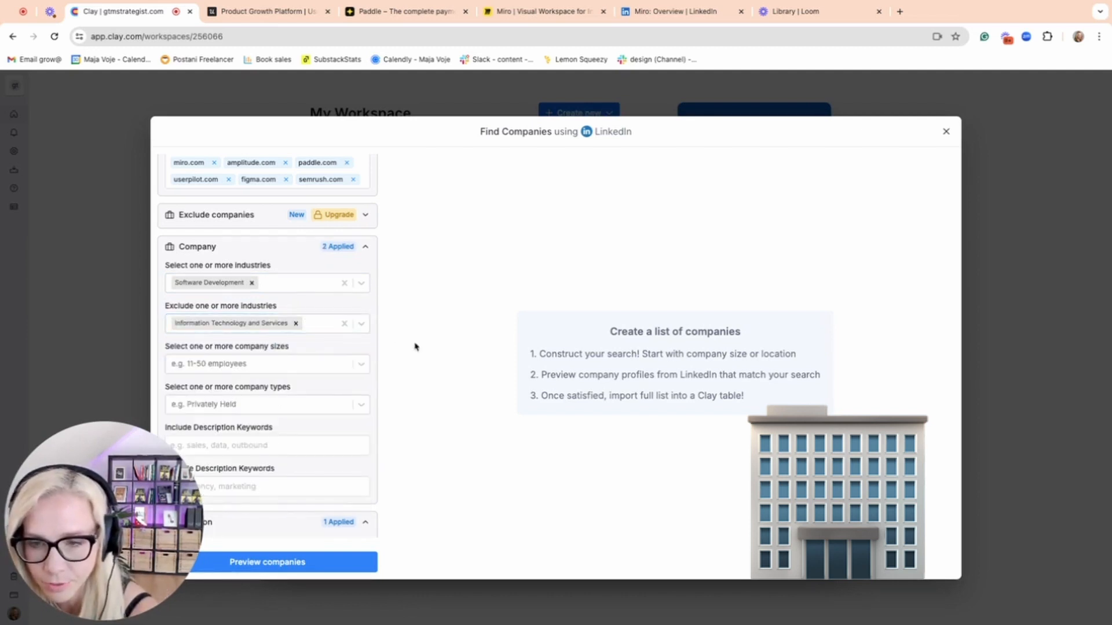
Limit the company sizes to 501-1,000 employees and 1,001-5,000 employees.
scroll(294, 373, "down", 3)
scroll(294, 373, "down", 2)
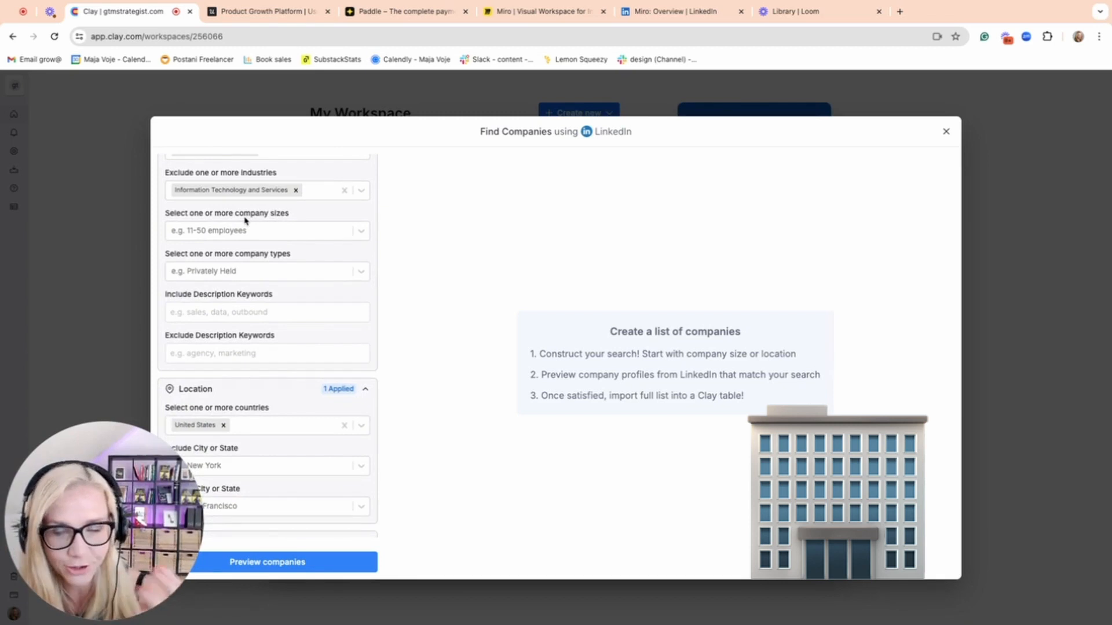
left_click(361, 231)
scroll(293, 341, "down", 1)
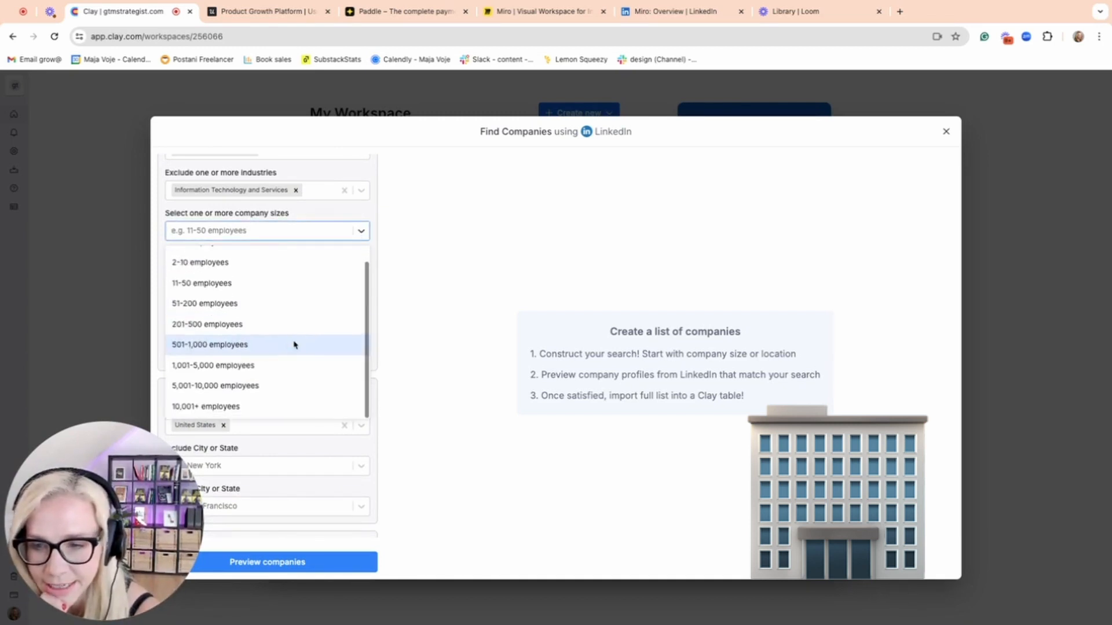
left_click(283, 345)
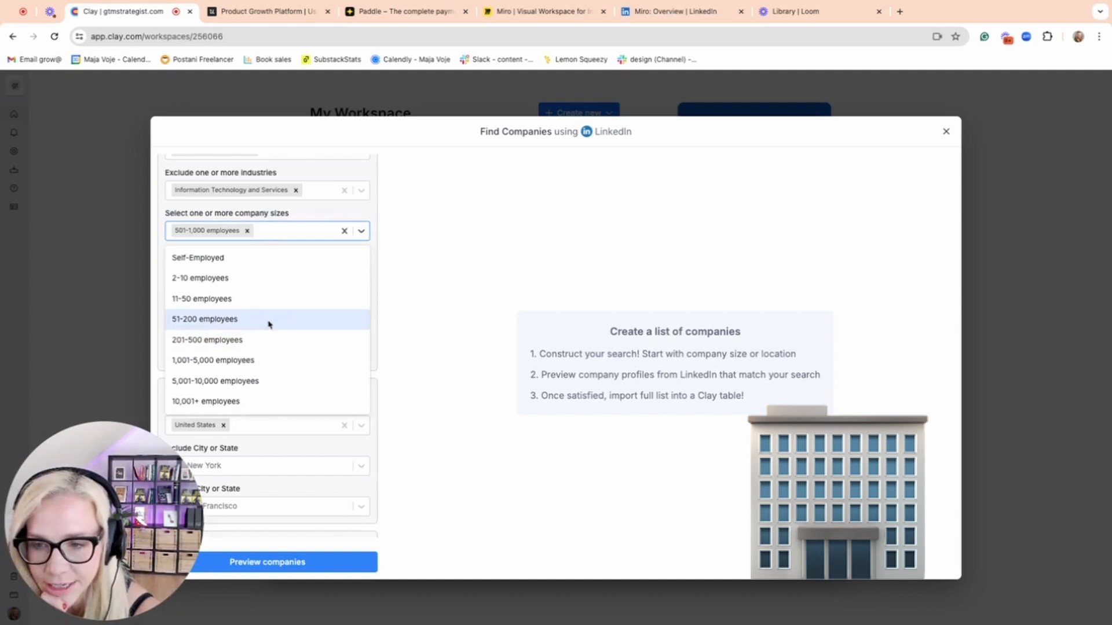
left_click(267, 361)
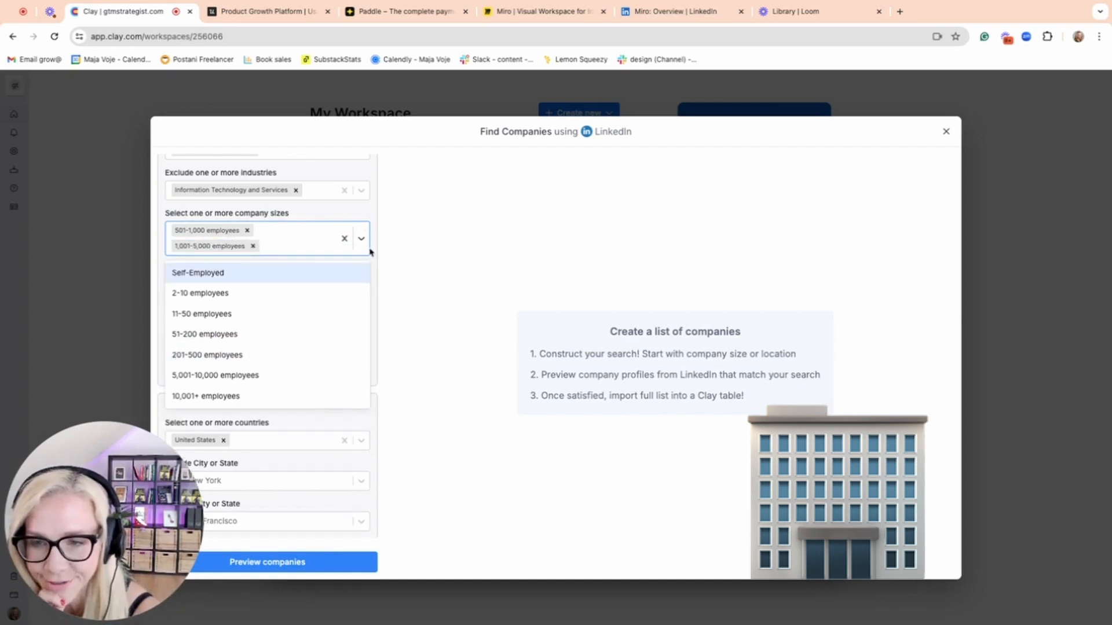
left_click(389, 258)
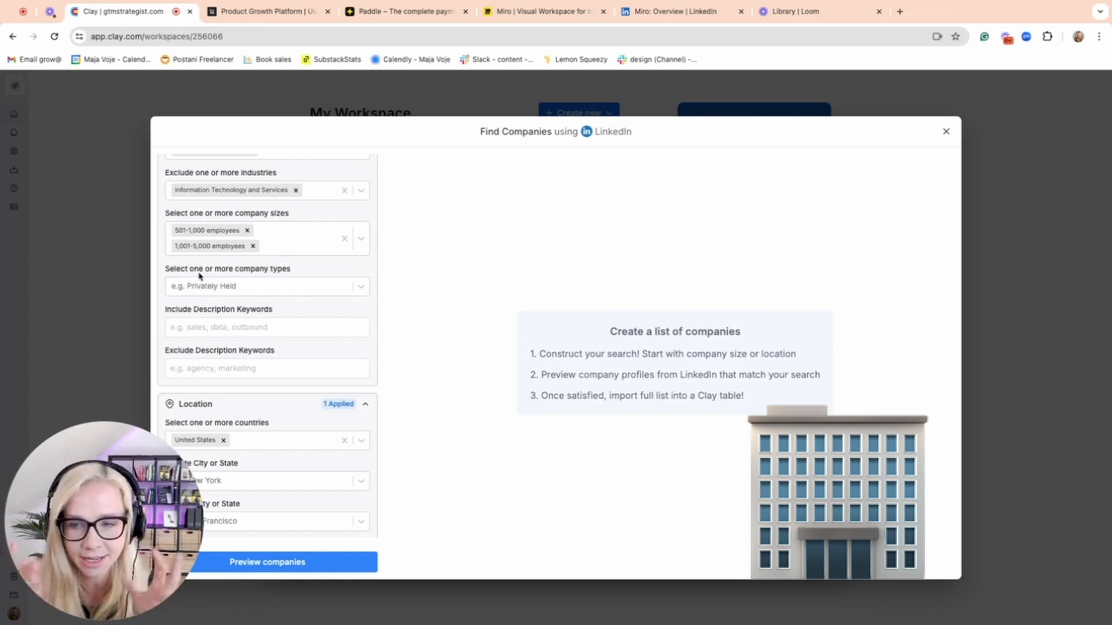
Restrict the company type to Public Company.
left_click(213, 293)
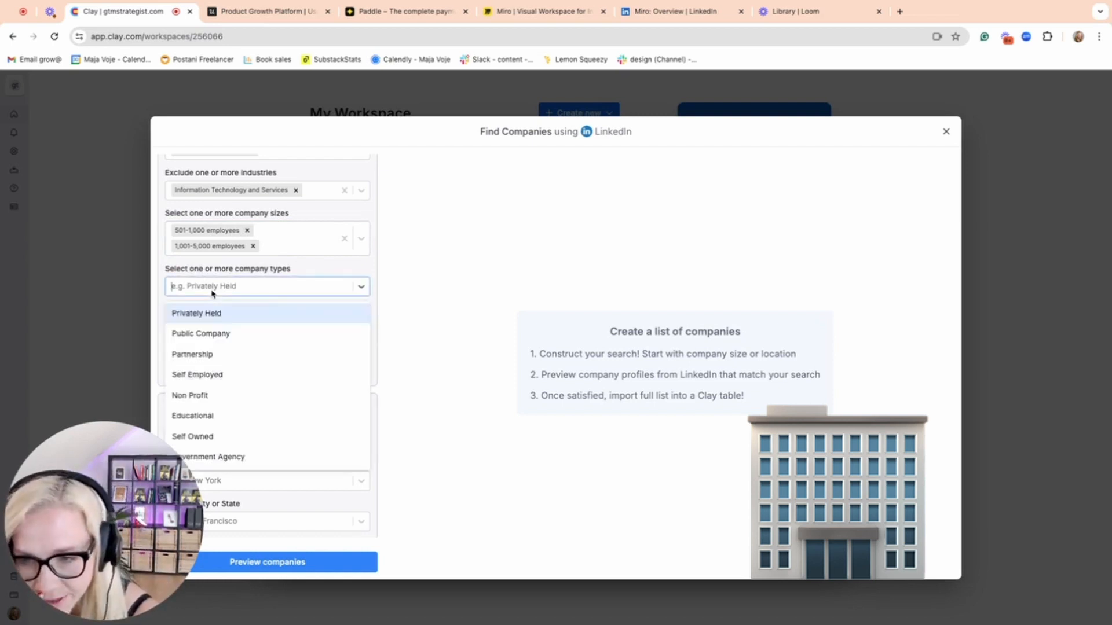
left_click(213, 338)
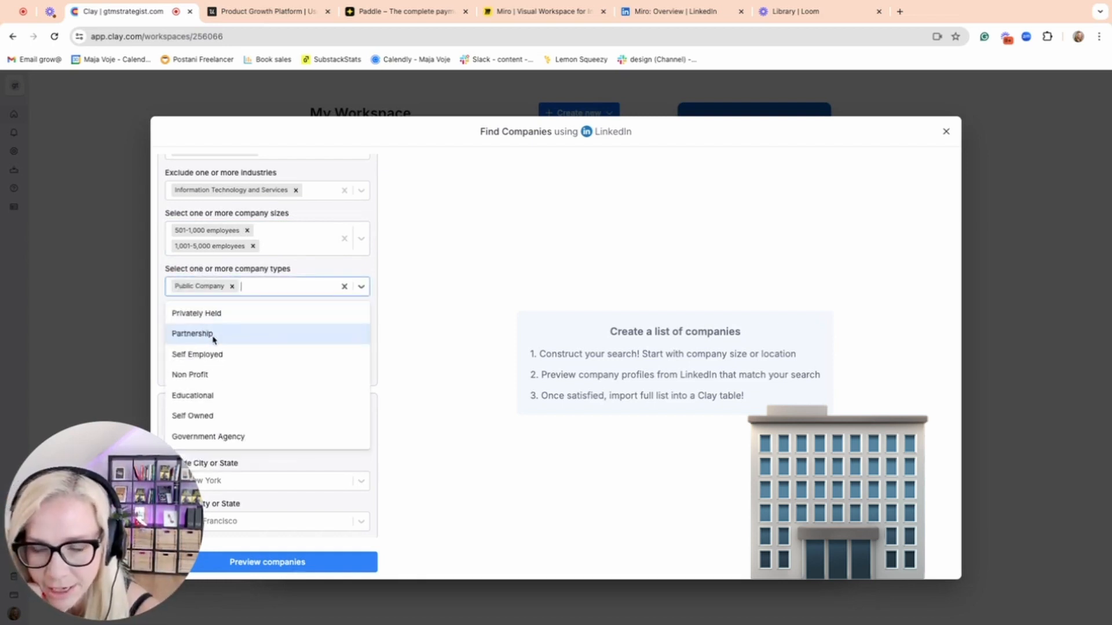
left_click(405, 287)
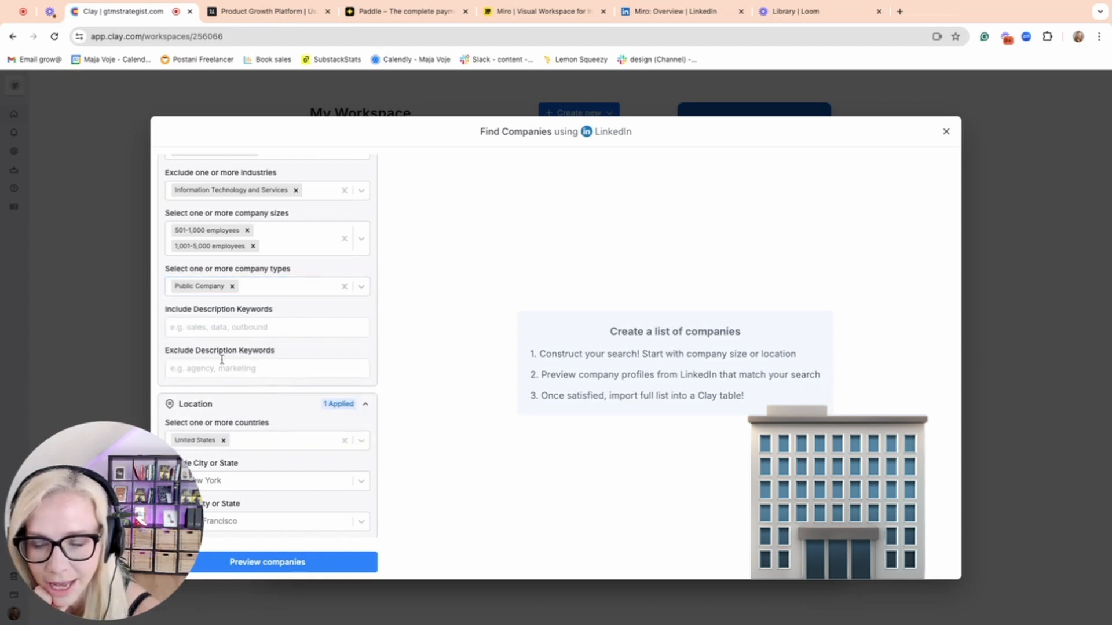
Expand the Limit Results settings, leave the limit empty and preview the companies matching the filters.
scroll(221, 359, "down", 1)
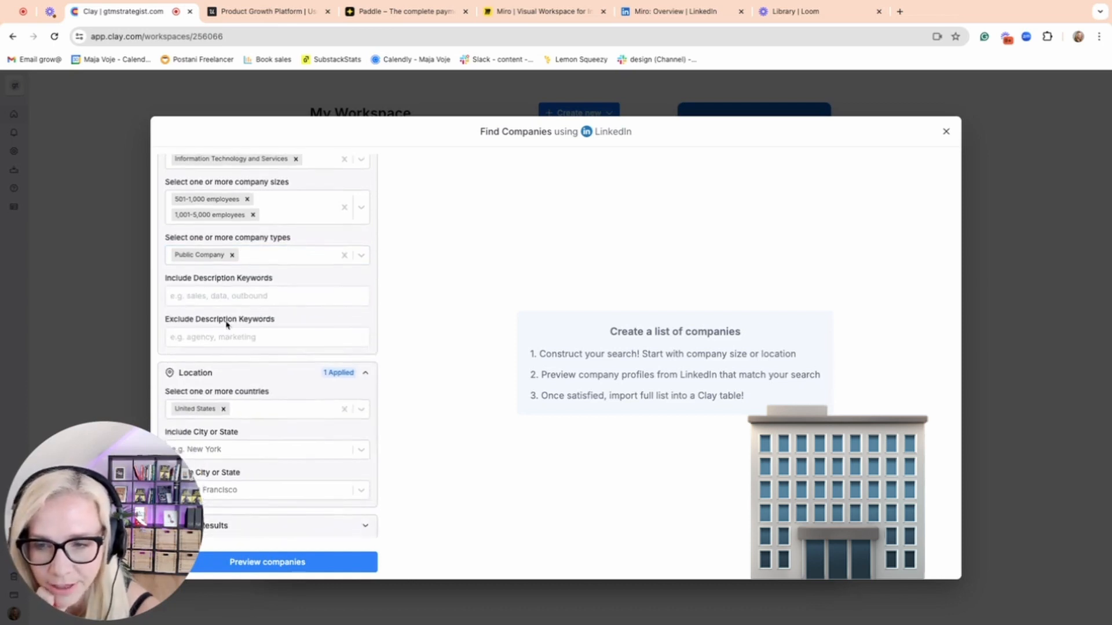
scroll(202, 370, "down", 1)
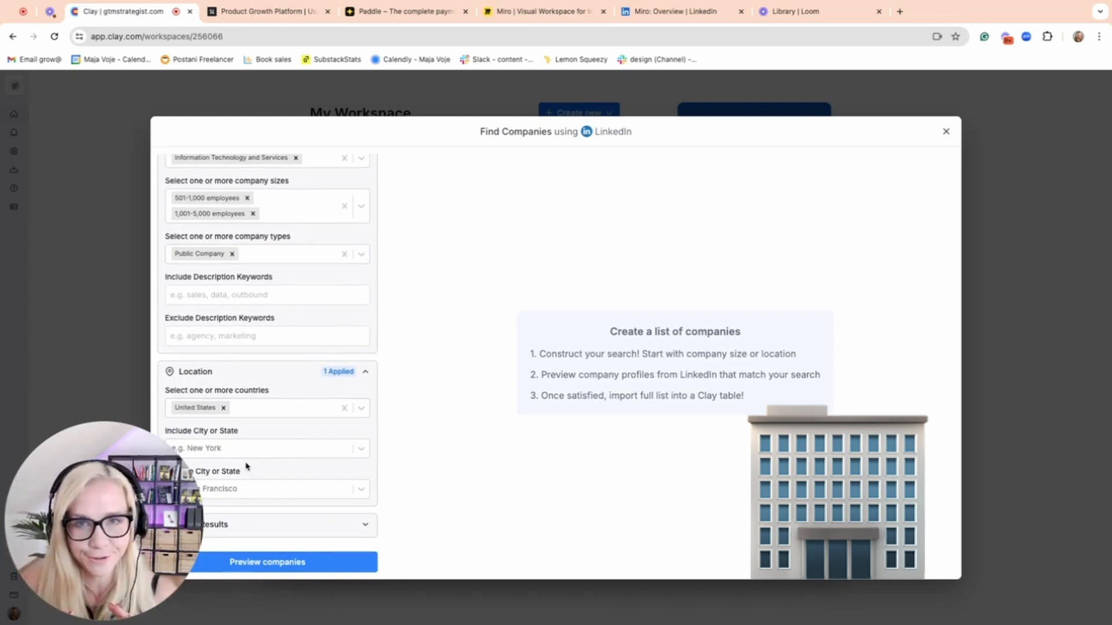
left_click(363, 526)
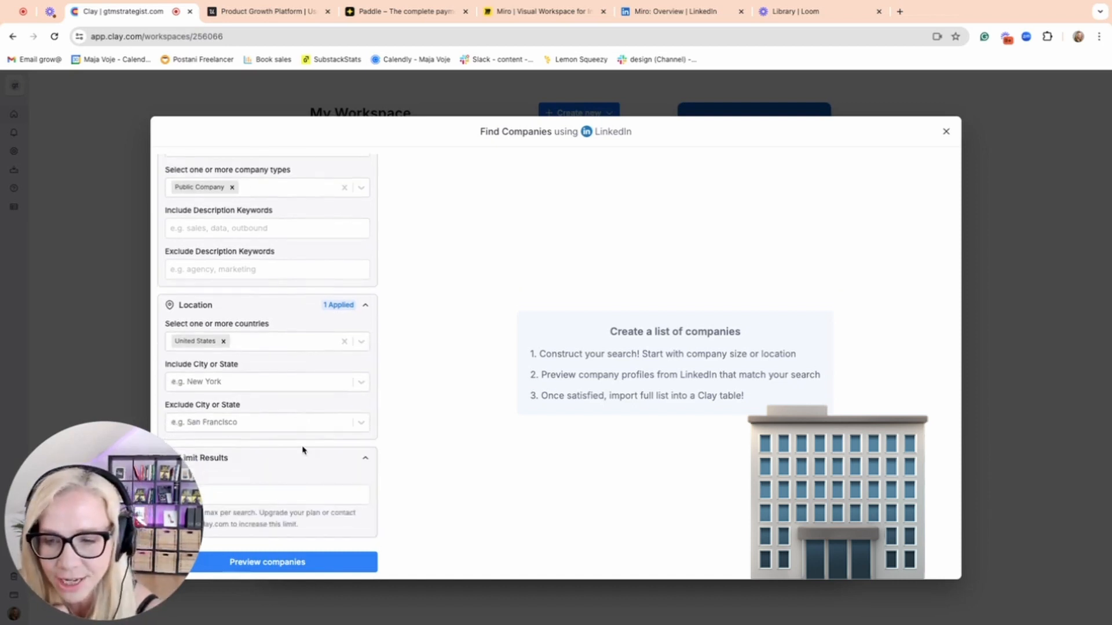
left_click(248, 497)
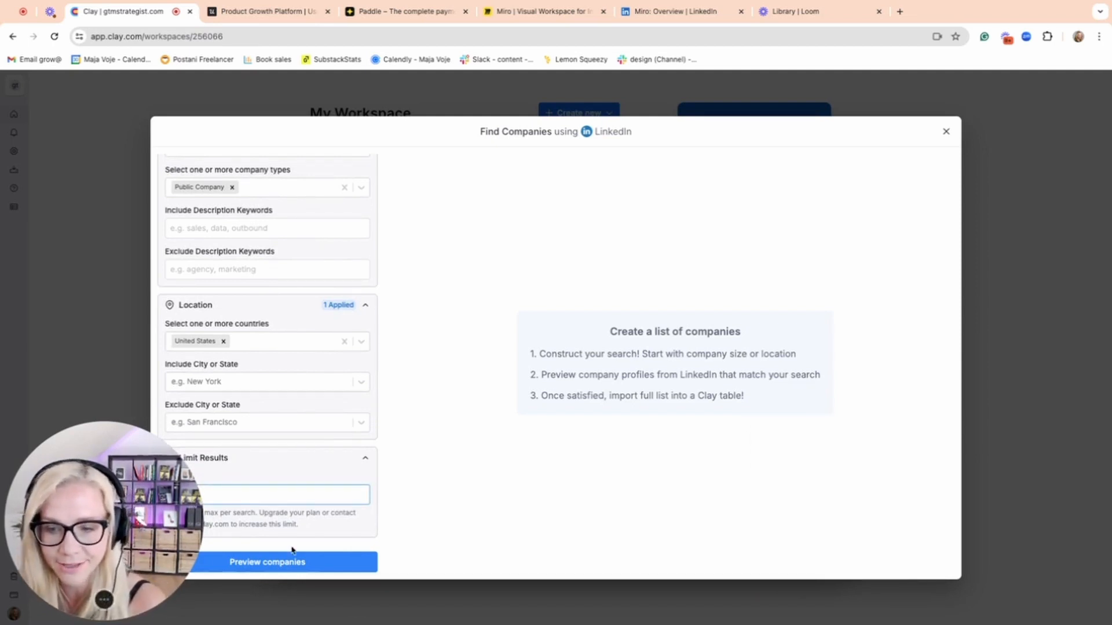
left_click(286, 563)
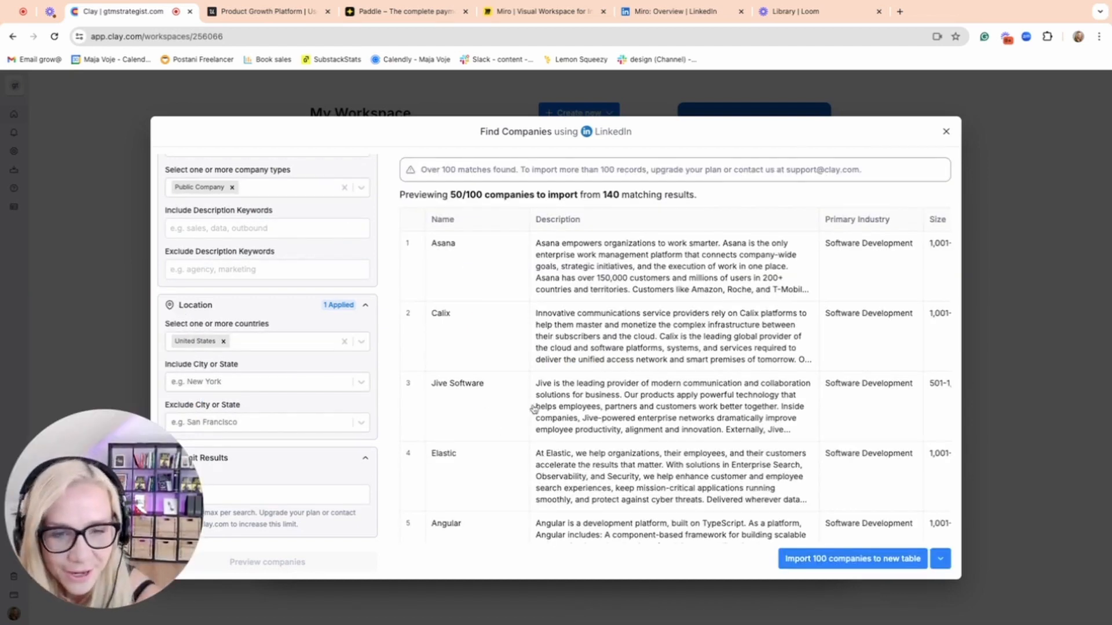
Review the previewed companies' names, descriptions, primary industries and sizes against the applied filters.
scroll(533, 409, "right", 1)
scroll(315, 291, "up", 5)
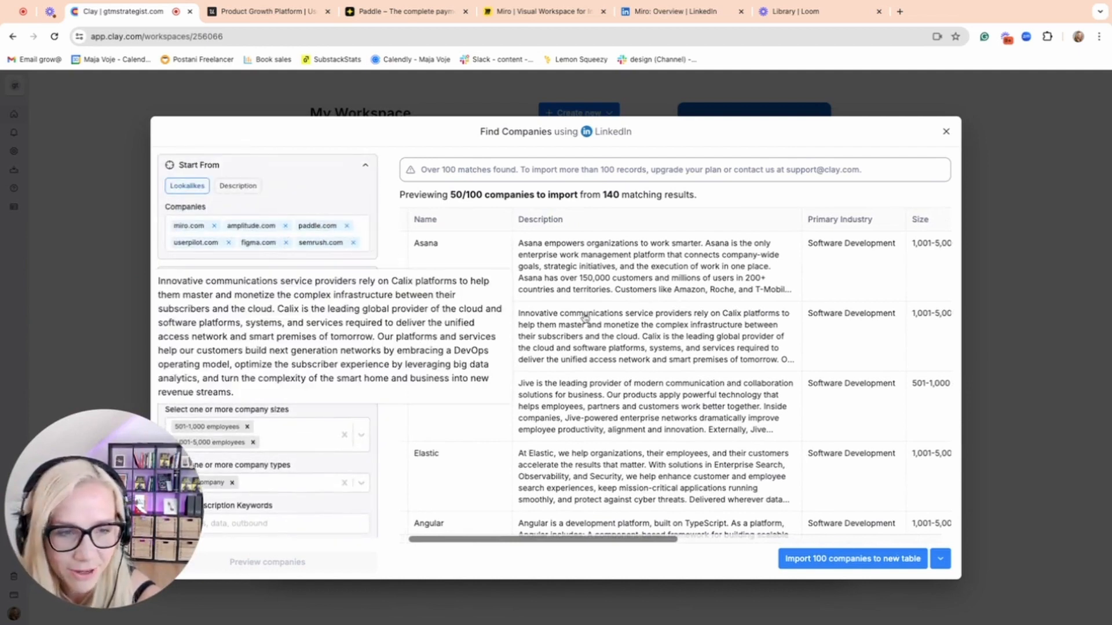
scroll(767, 393, "down", 5)
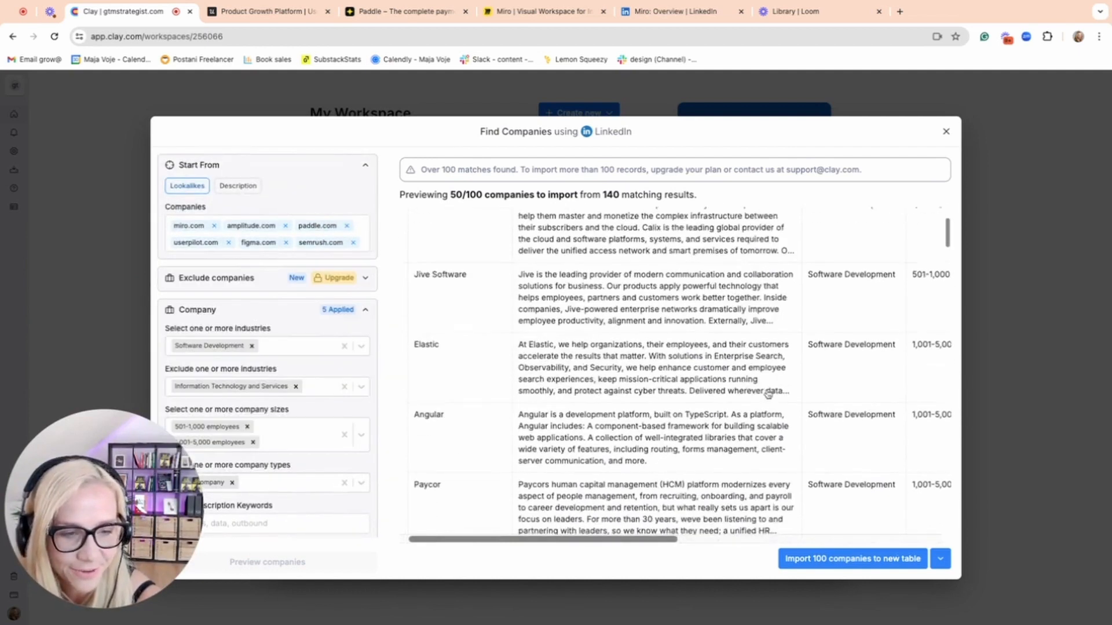
scroll(767, 394, "down", 2)
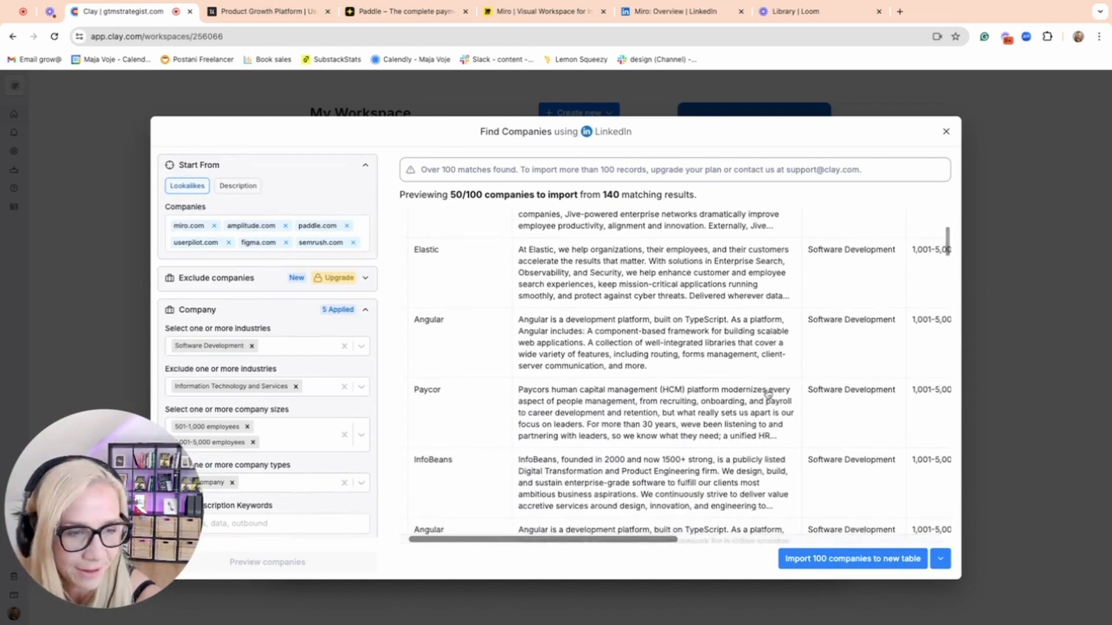
scroll(767, 394, "down", 4)
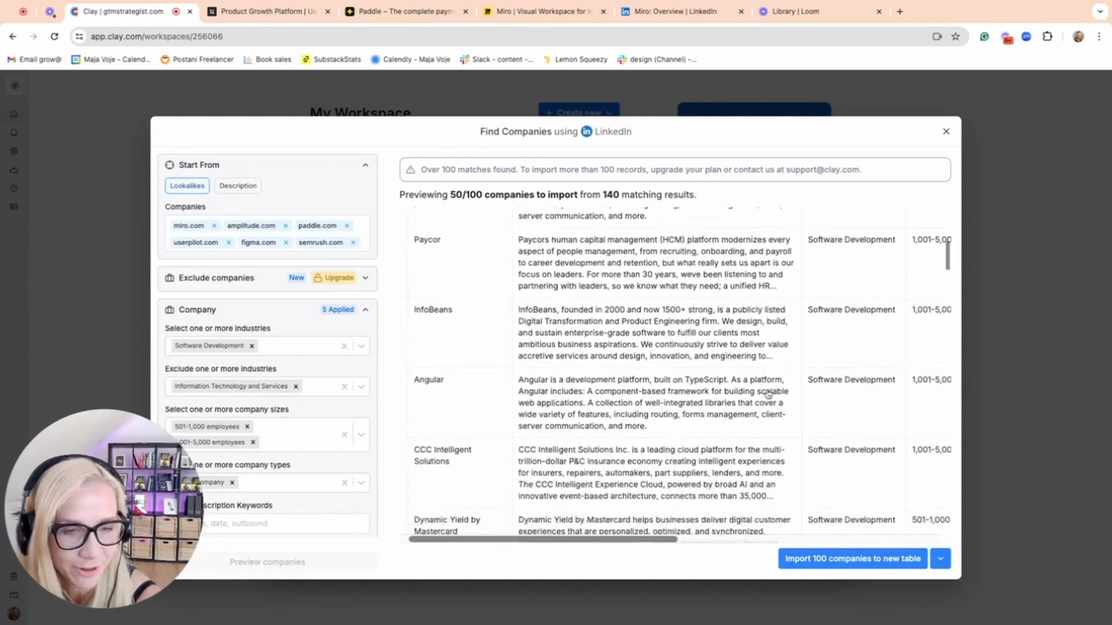
scroll(767, 394, "down", 6)
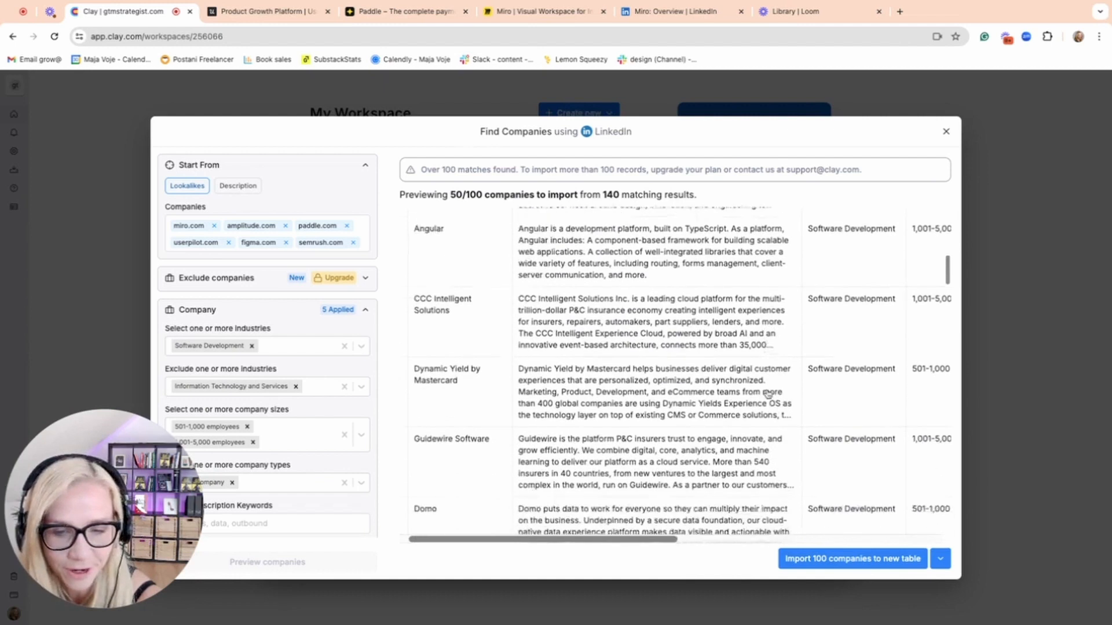
Read through the rest of the company preview to judge how well the results resemble the chosen lookalike companies.
scroll(767, 393, "down", 7)
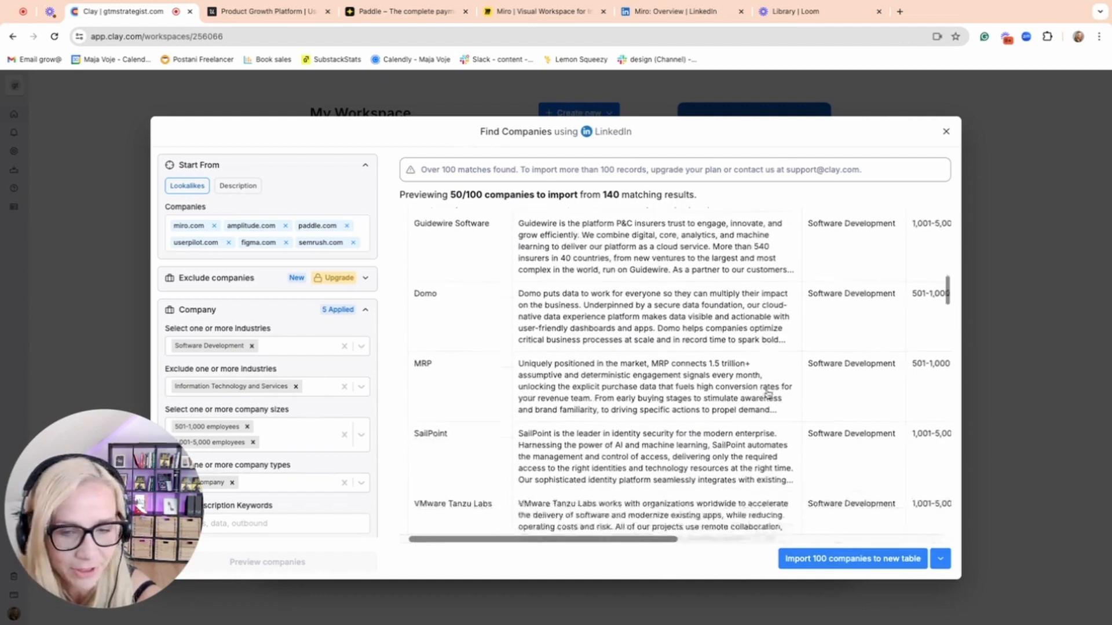
scroll(767, 394, "down", 15)
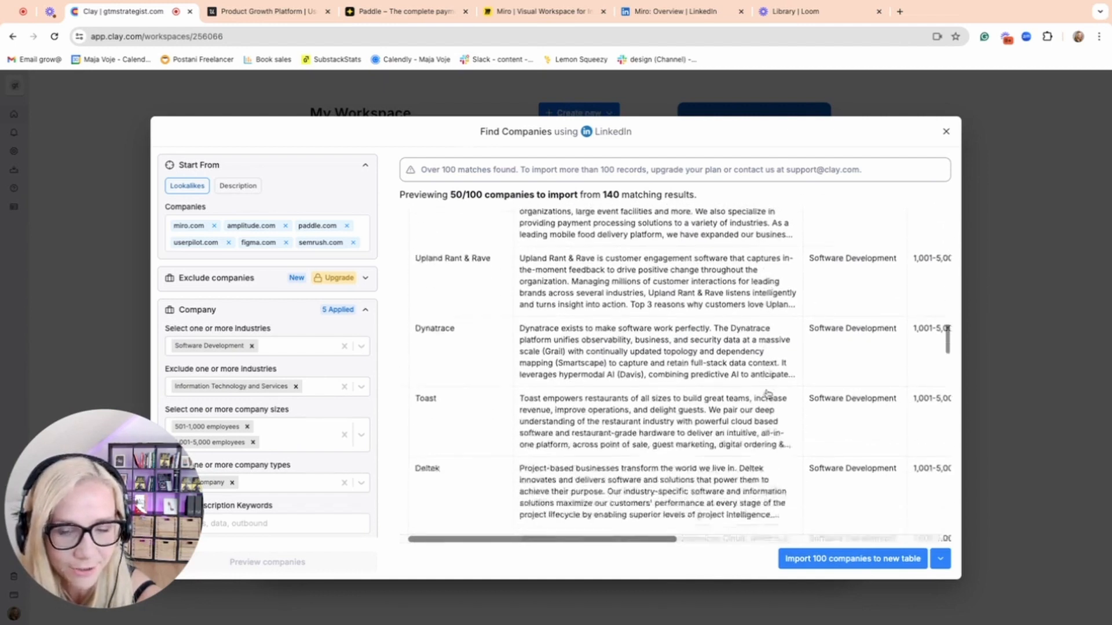
scroll(767, 394, "down", 7)
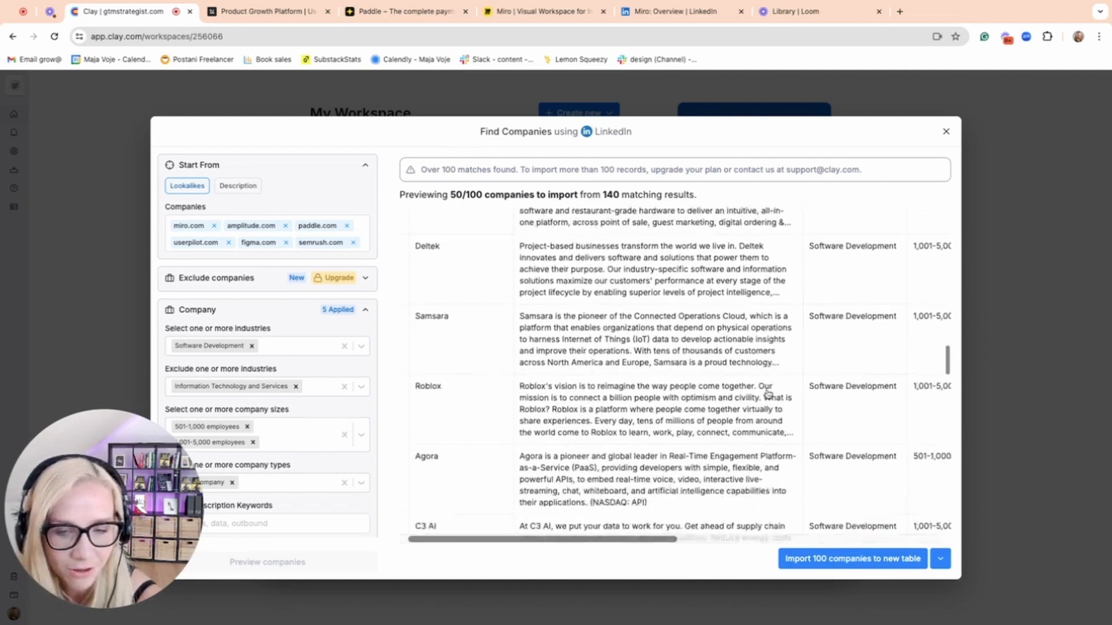
scroll(768, 393, "down", 13)
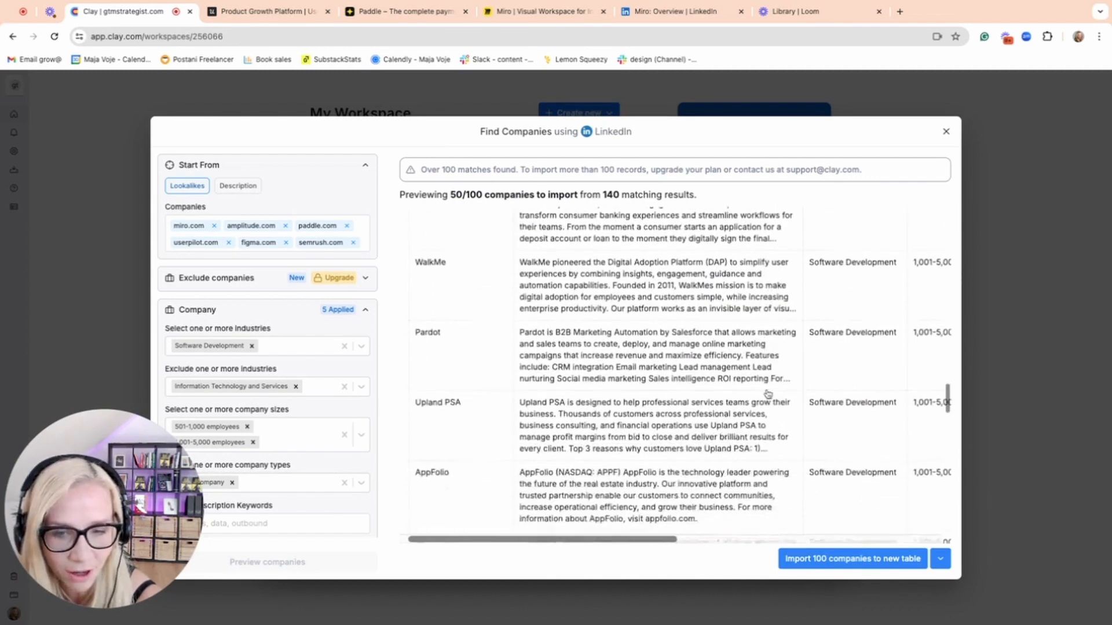
scroll(767, 394, "down", 12)
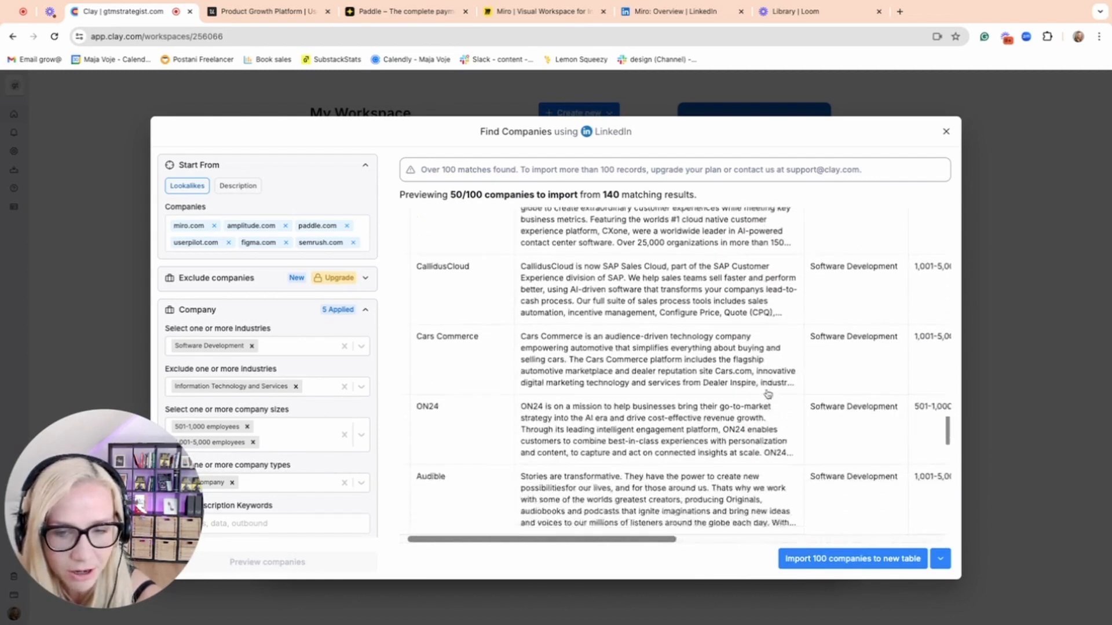
scroll(767, 394, "down", 12)
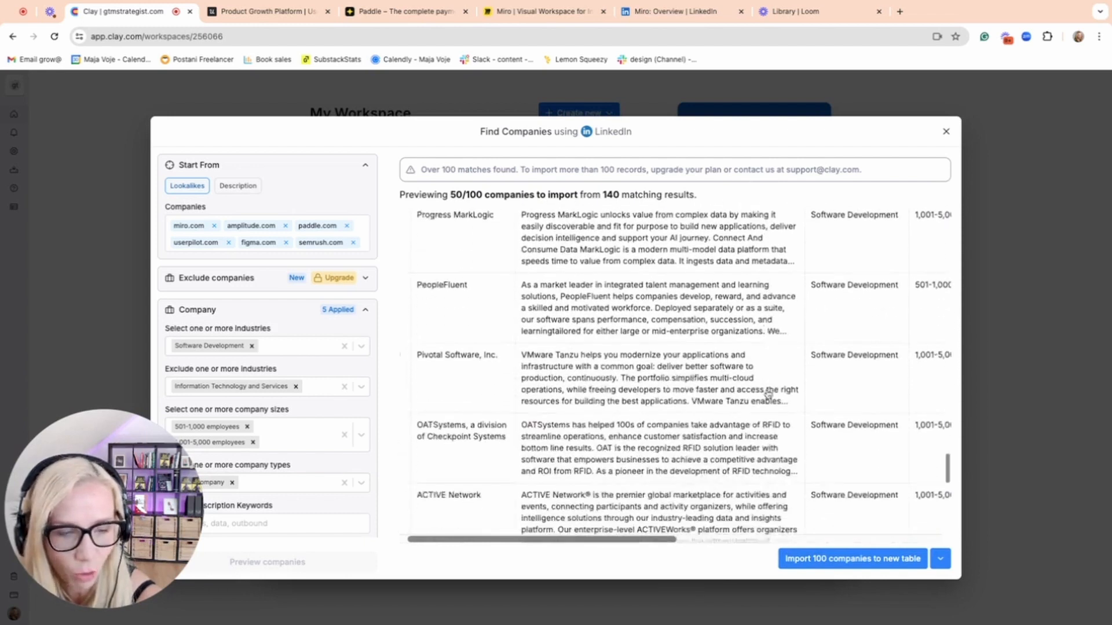
scroll(767, 394, "down", 6)
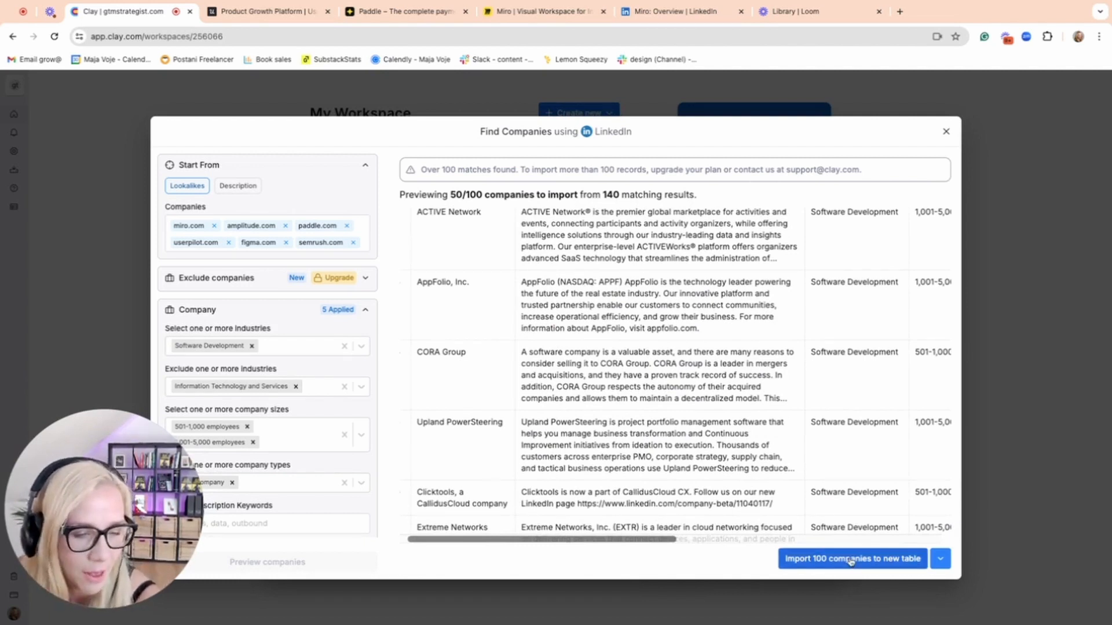
Import the 100 companies from the search into a new table.
left_click(941, 560)
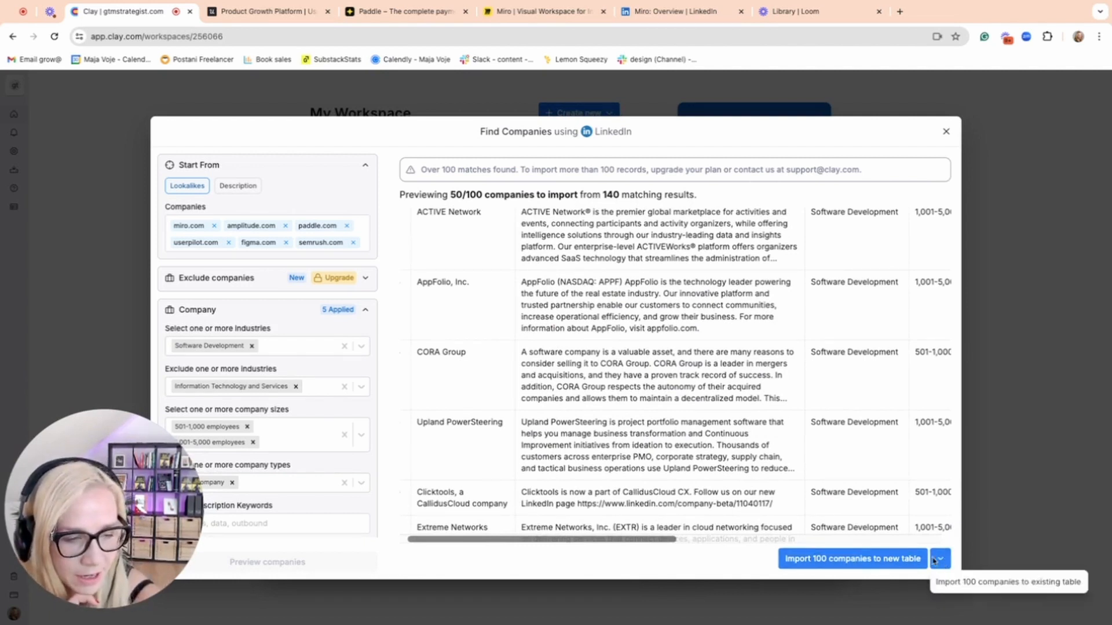
left_click(896, 564)
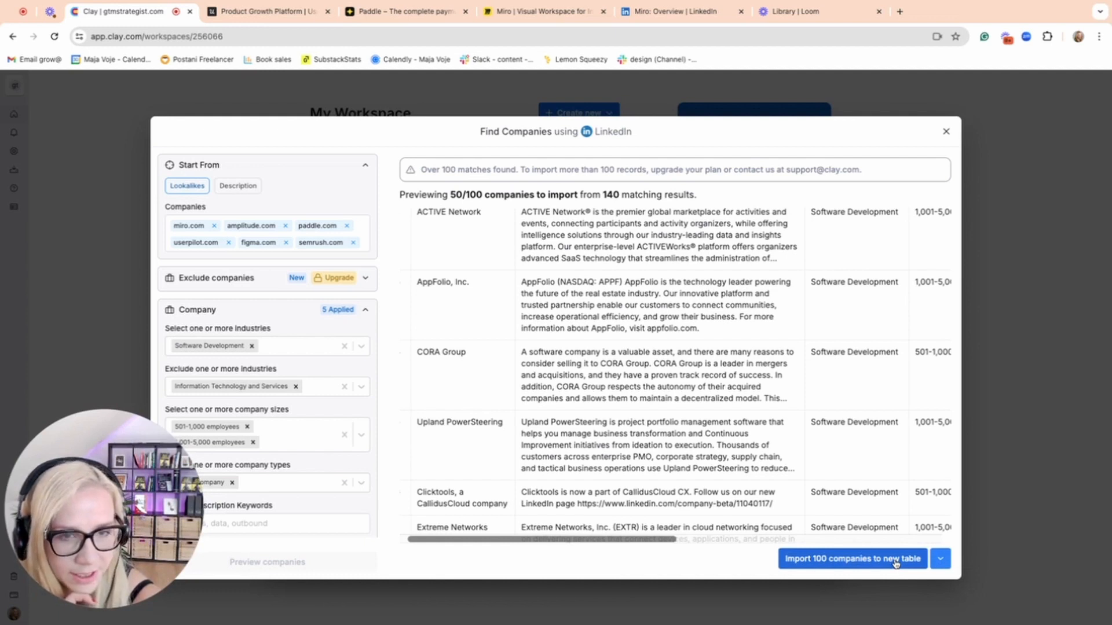
left_click(896, 561)
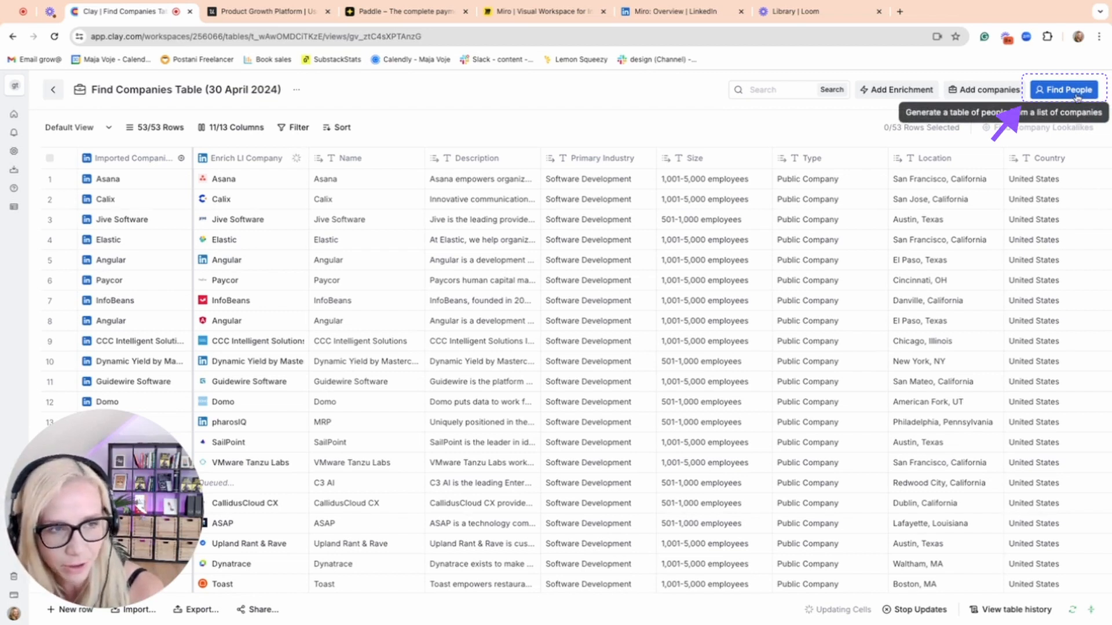
Start a LinkedIn people search based on the imported companies table and expand its job title filter.
left_click(1069, 90)
scroll(230, 249, "down", 3)
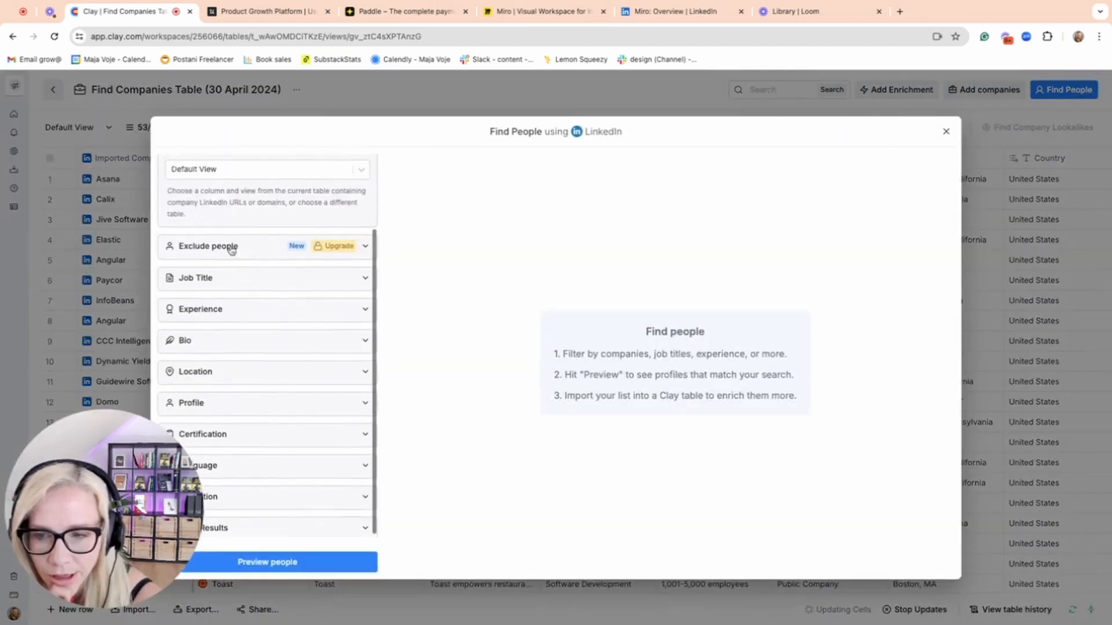
left_click(232, 282)
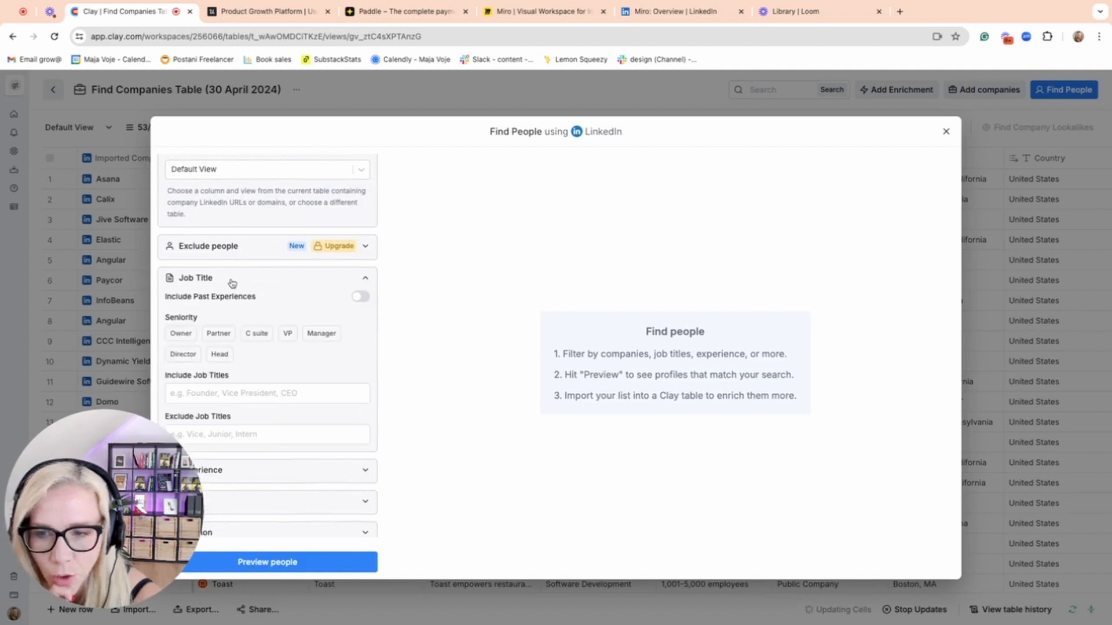
scroll(356, 352, "down", 2)
scroll(356, 352, "down", 1)
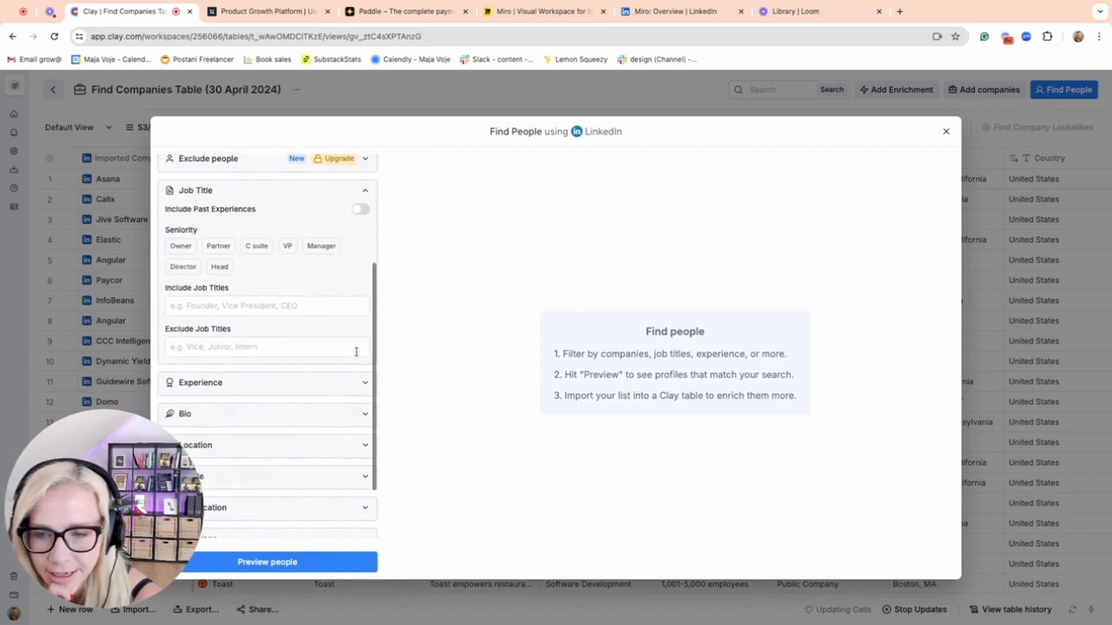
Include the job titles head of growth, marketing manager and social media manager in the people search.
left_click(241, 306)
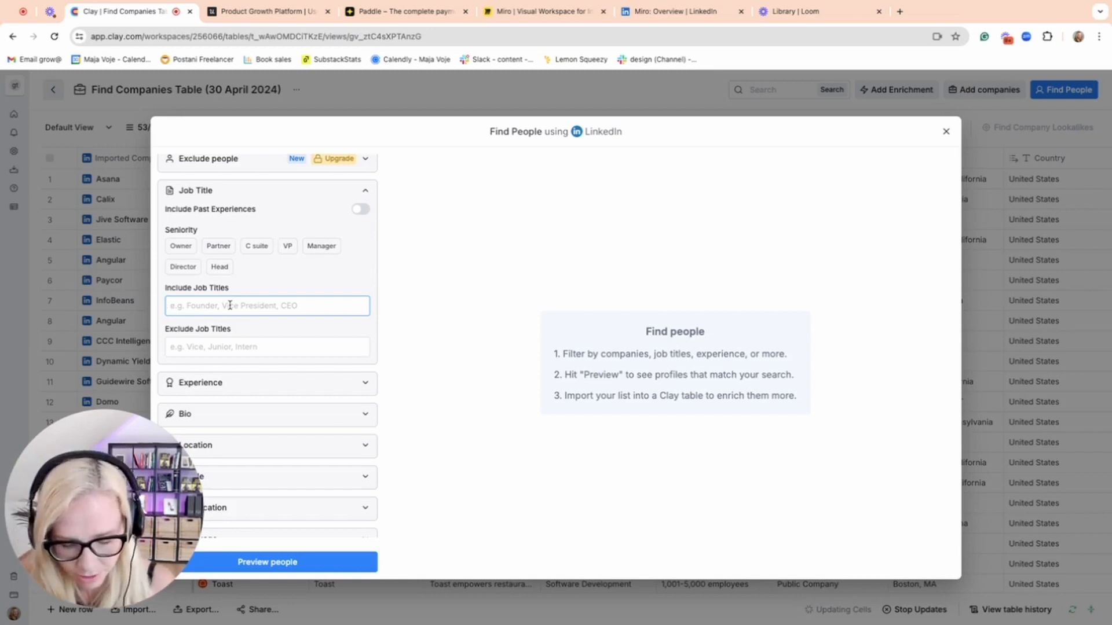
type("g")
type("head of growth")
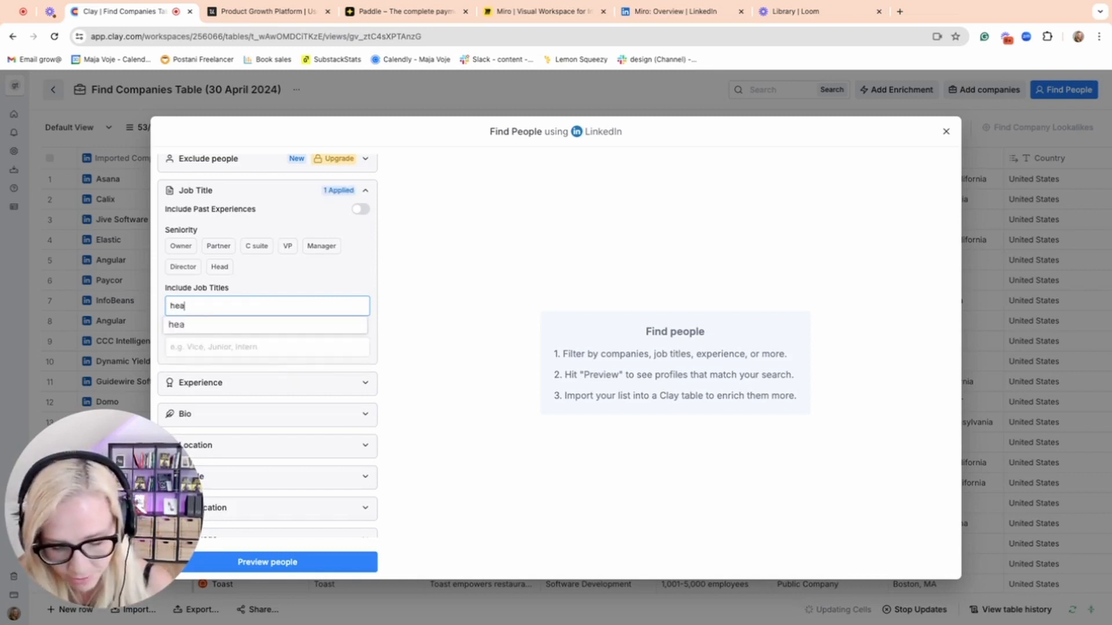
key("Return")
type("marketing manager")
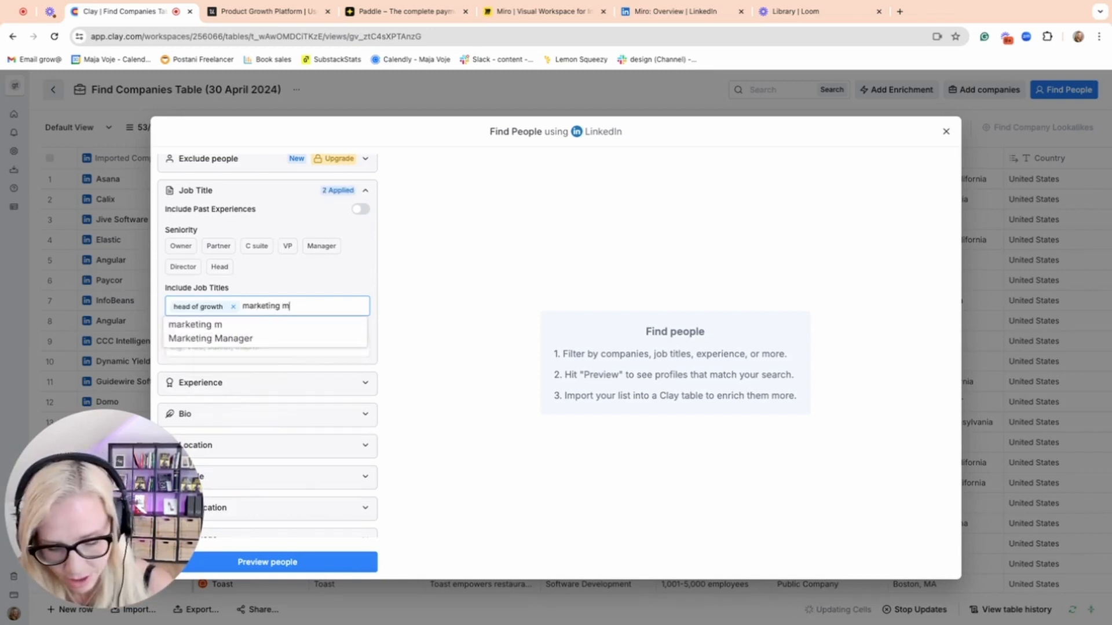
key("Return")
type("social media manager")
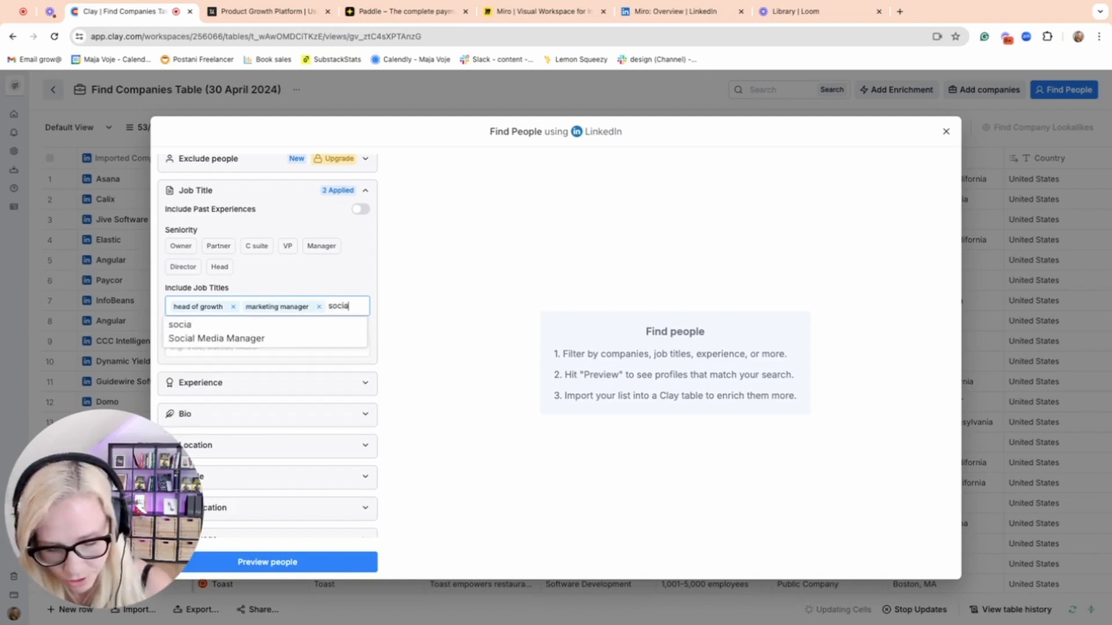
key("Return")
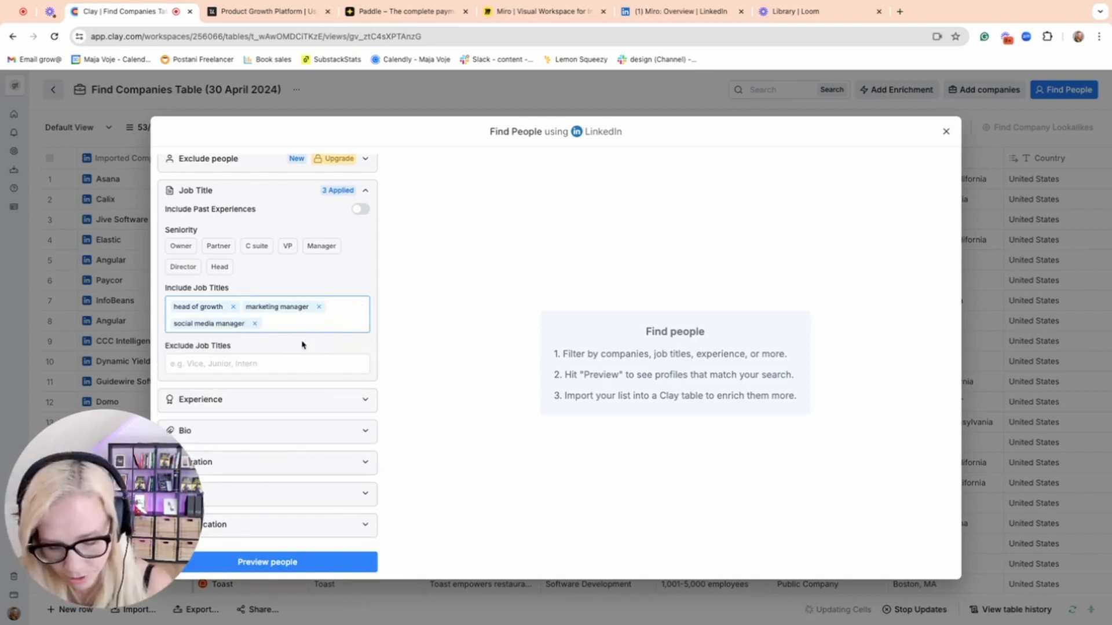
Add VP of growth and CMO to the included job titles.
type("VP of growth")
key("Return")
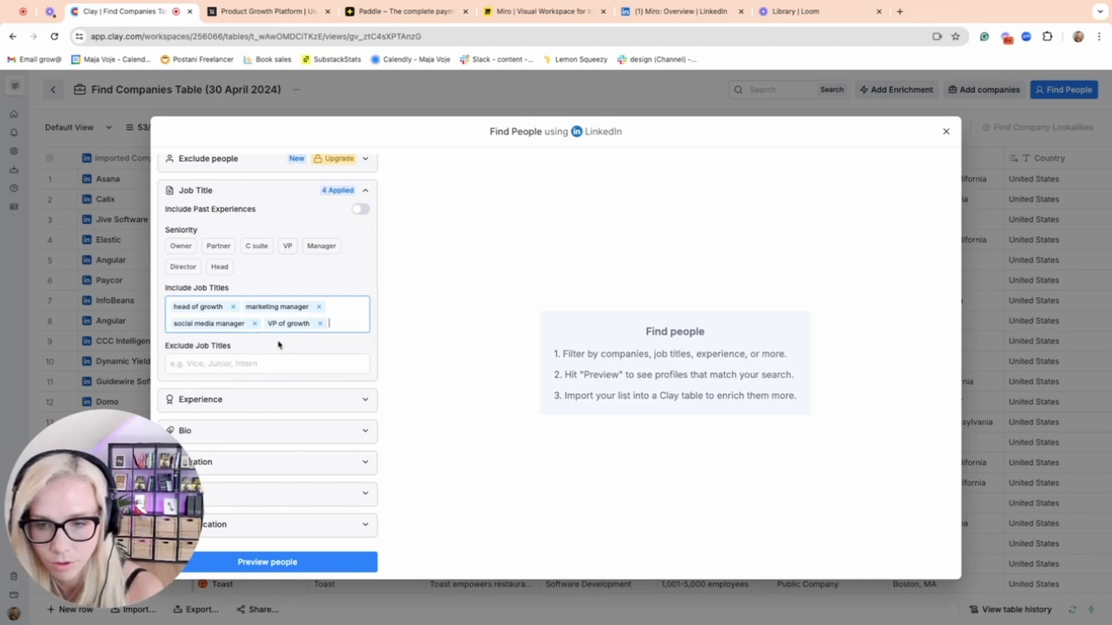
type("CMO")
key("Return")
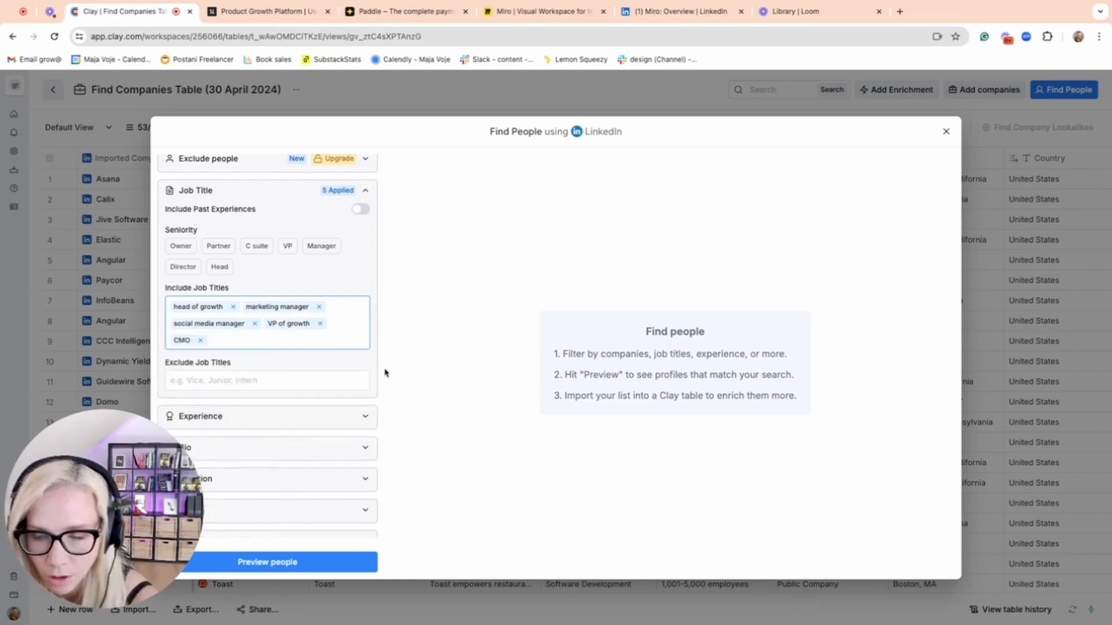
Limit the people search to 100 results and 3 per company, and preview the matching people.
scroll(331, 390, "down", 3)
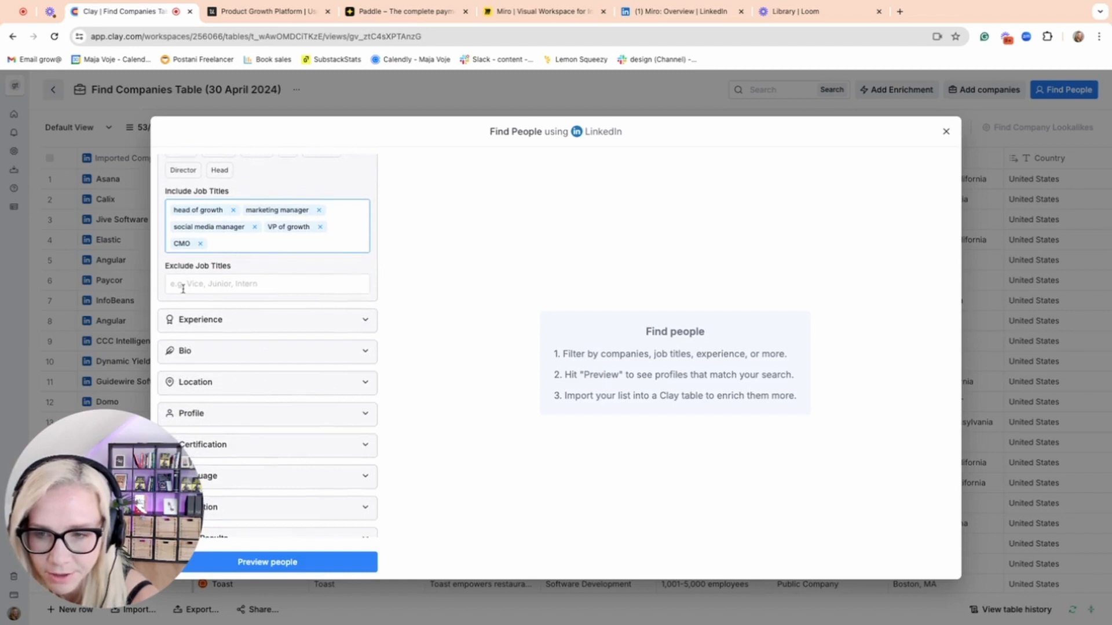
scroll(279, 299, "down", 1)
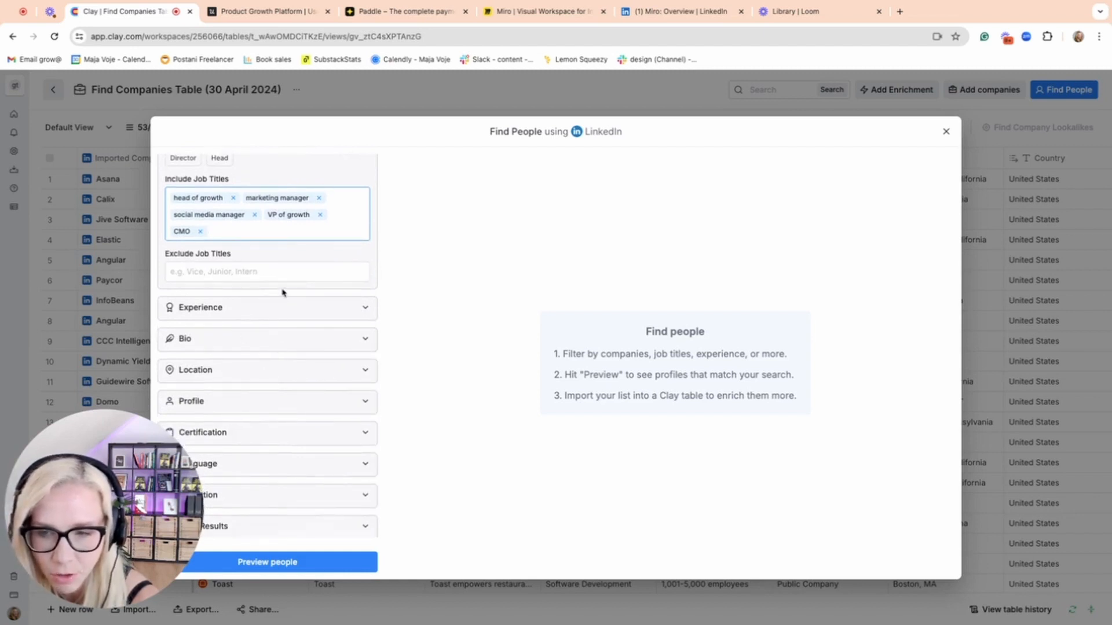
scroll(286, 403, "down", 1)
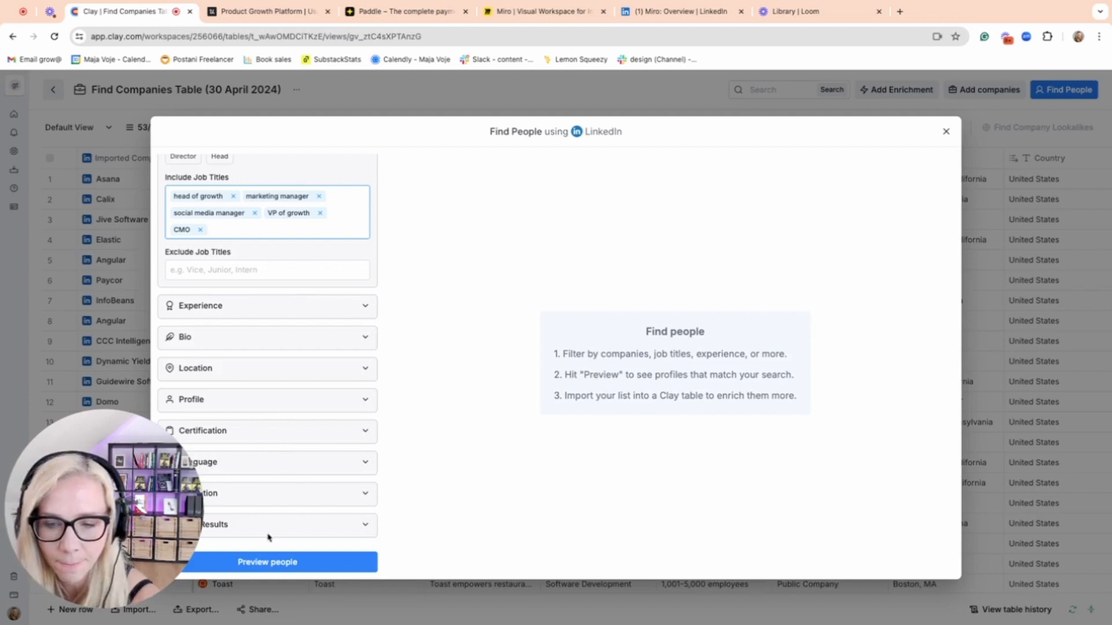
left_click(288, 526)
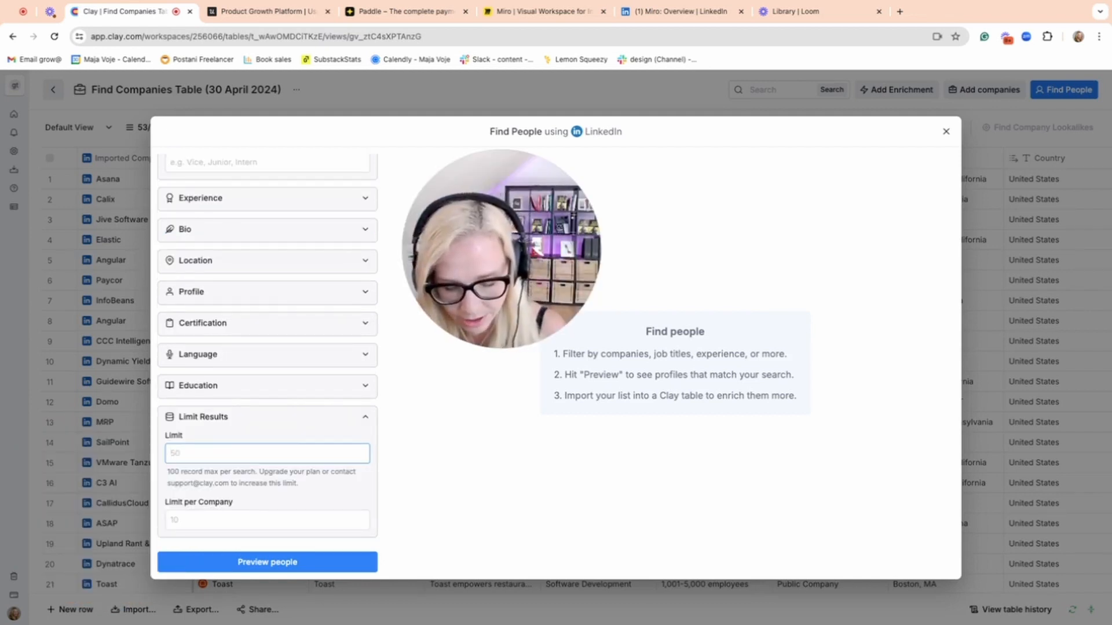
type("100")
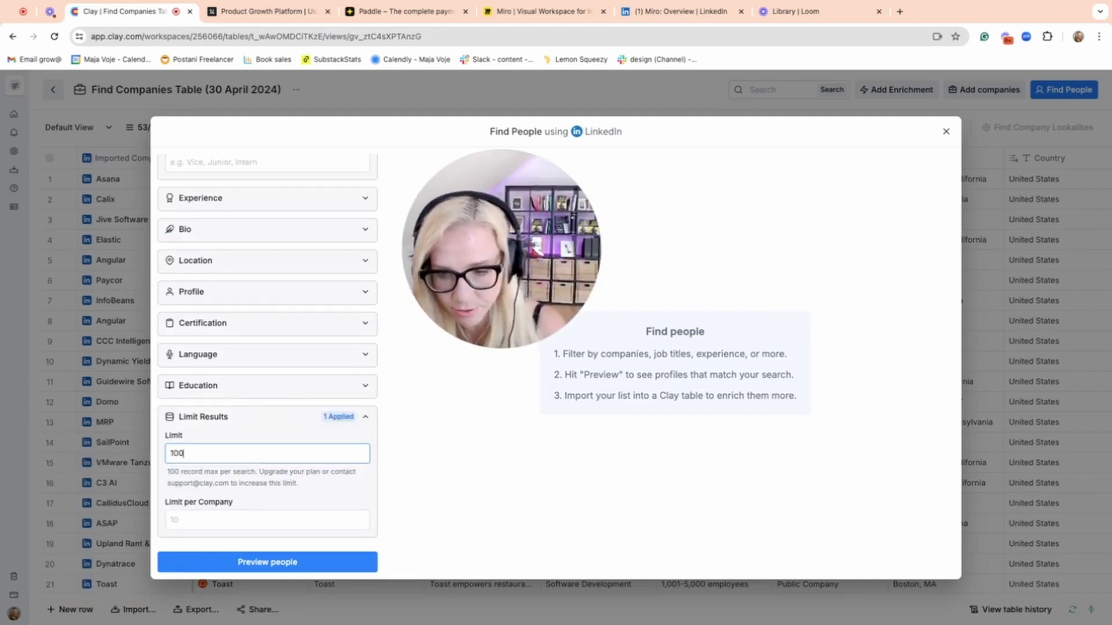
left_click(173, 519)
type("3")
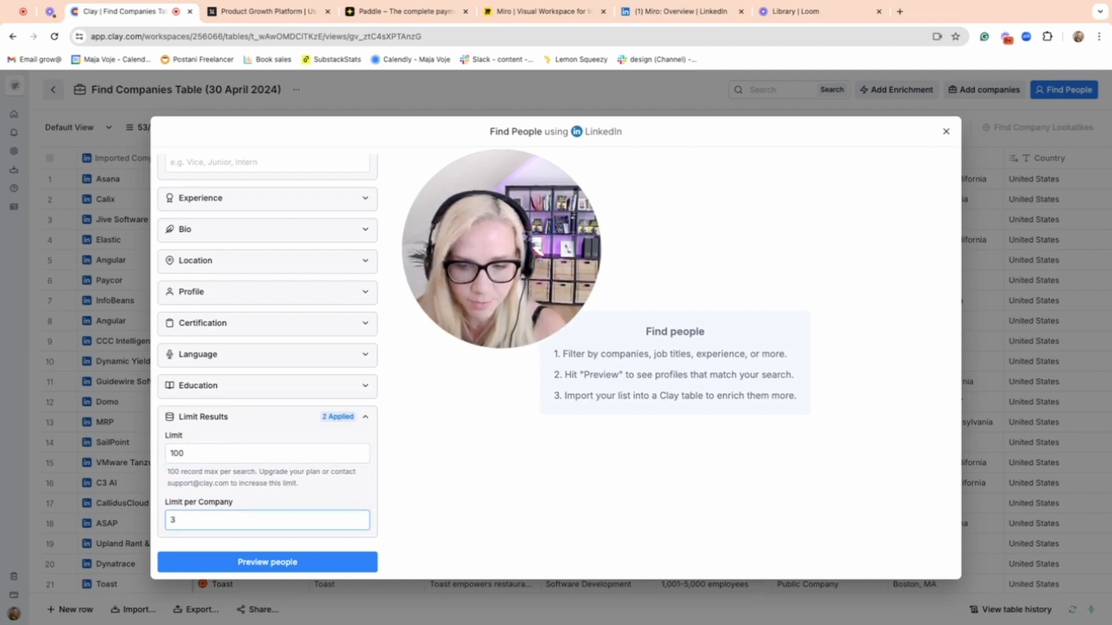
left_click(262, 564)
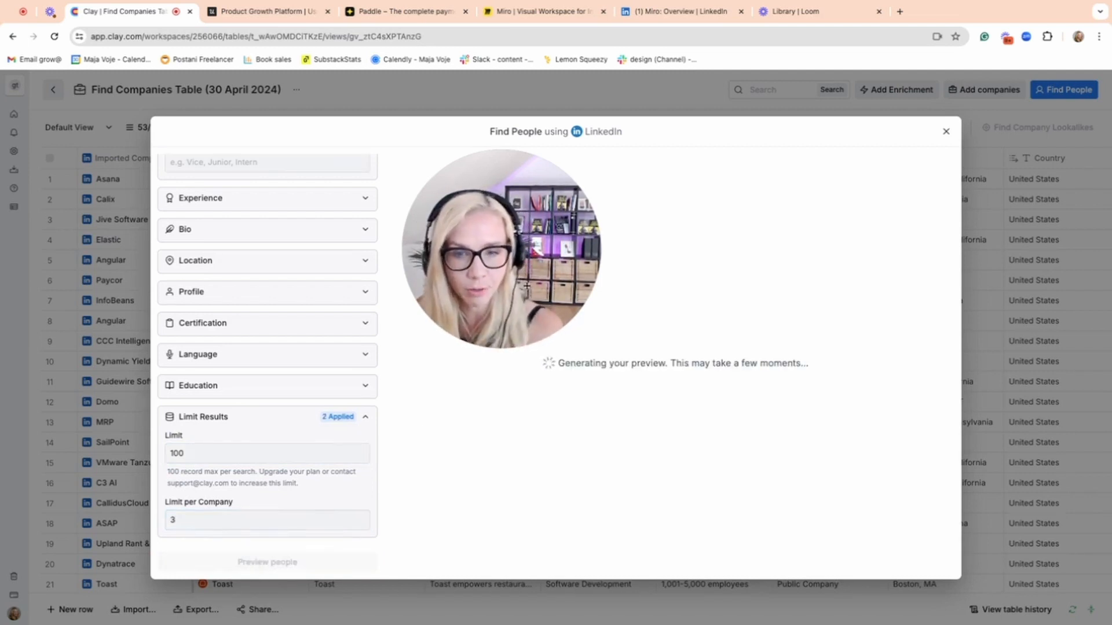
left_click_drag(537, 241, 170, 378)
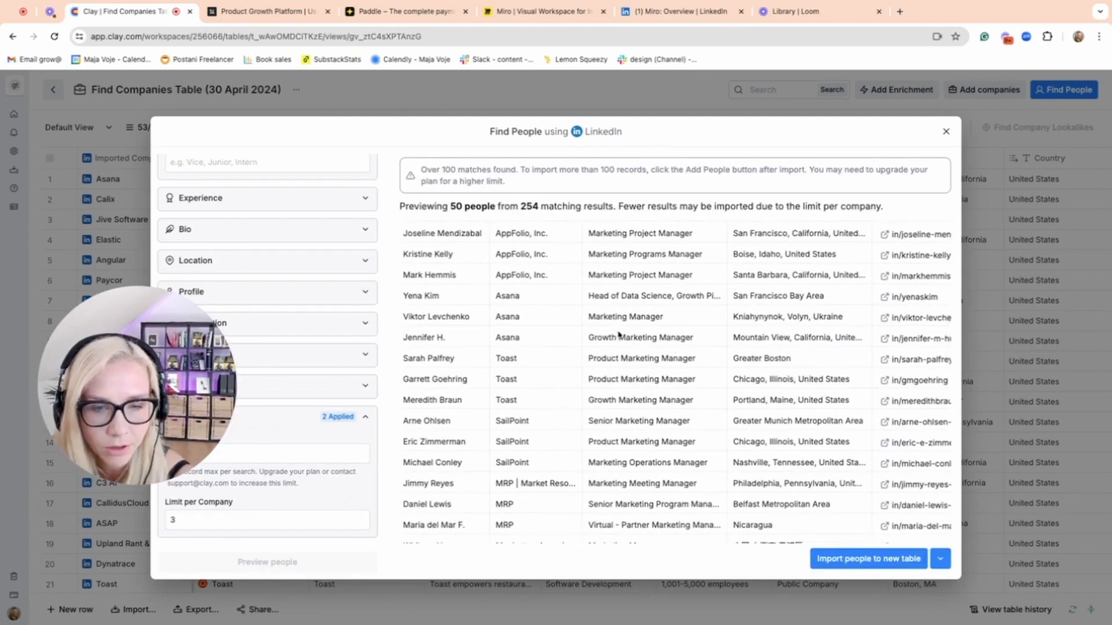
Import the previewed people into a new table with the Fully Enriched Profile enrichment, saving and running the rows in this view.
scroll(634, 333, "down", 5)
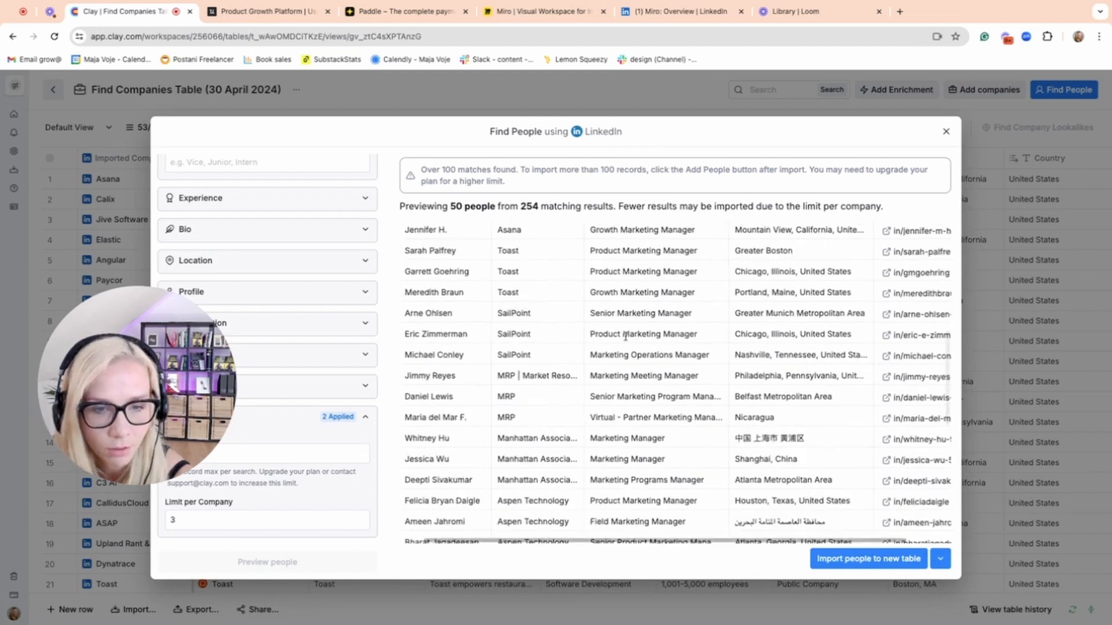
scroll(626, 336, "down", 10)
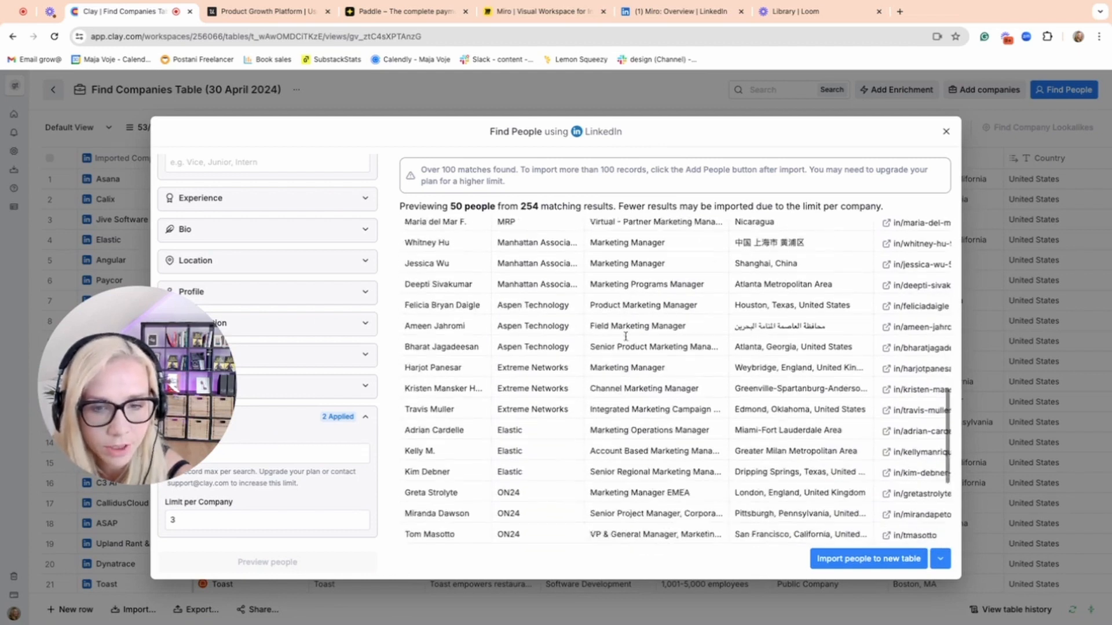
scroll(626, 340, "up", 1)
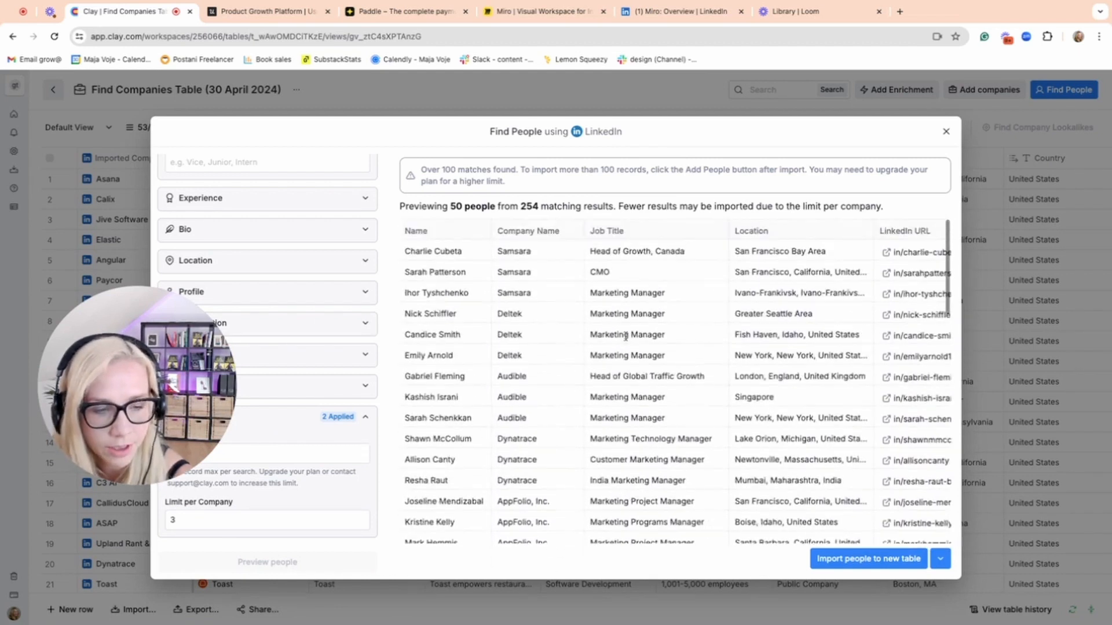
left_click(859, 561)
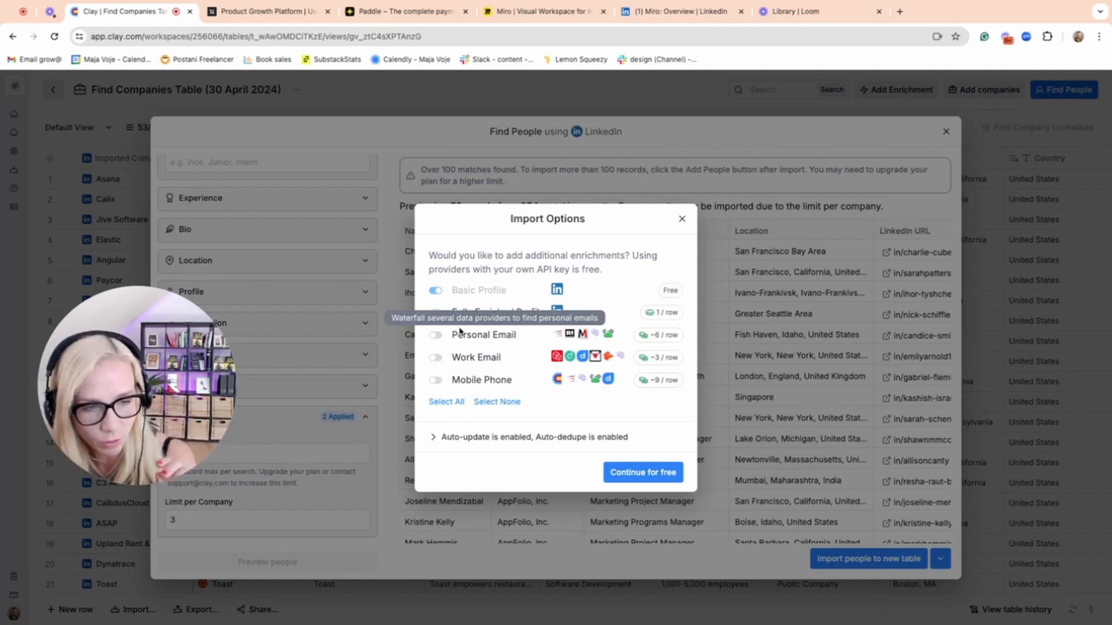
left_click(435, 313)
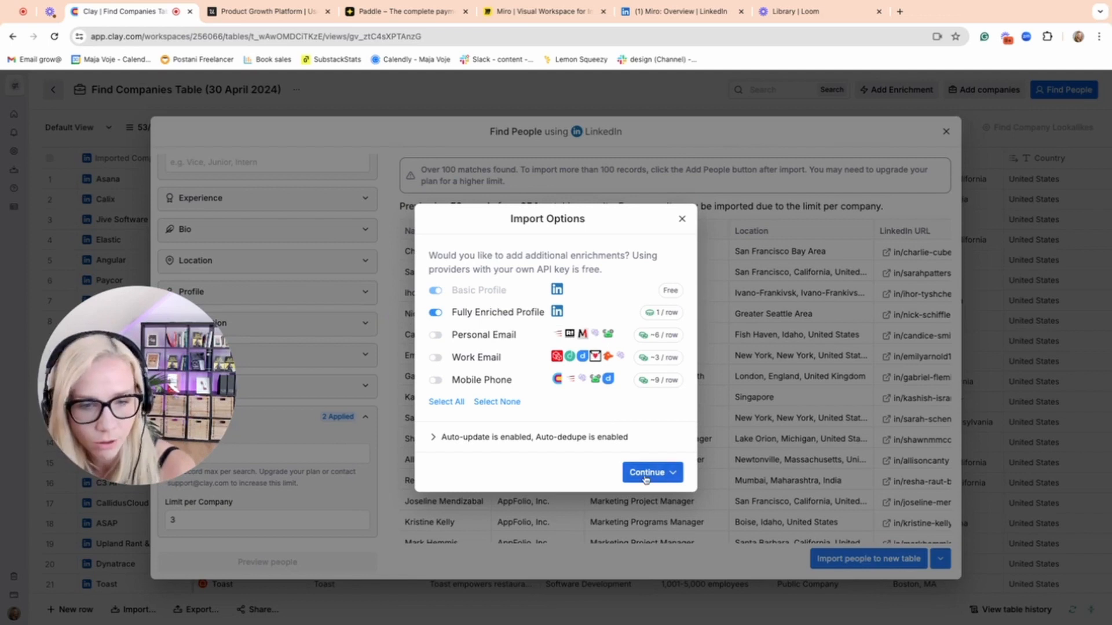
left_click(646, 476)
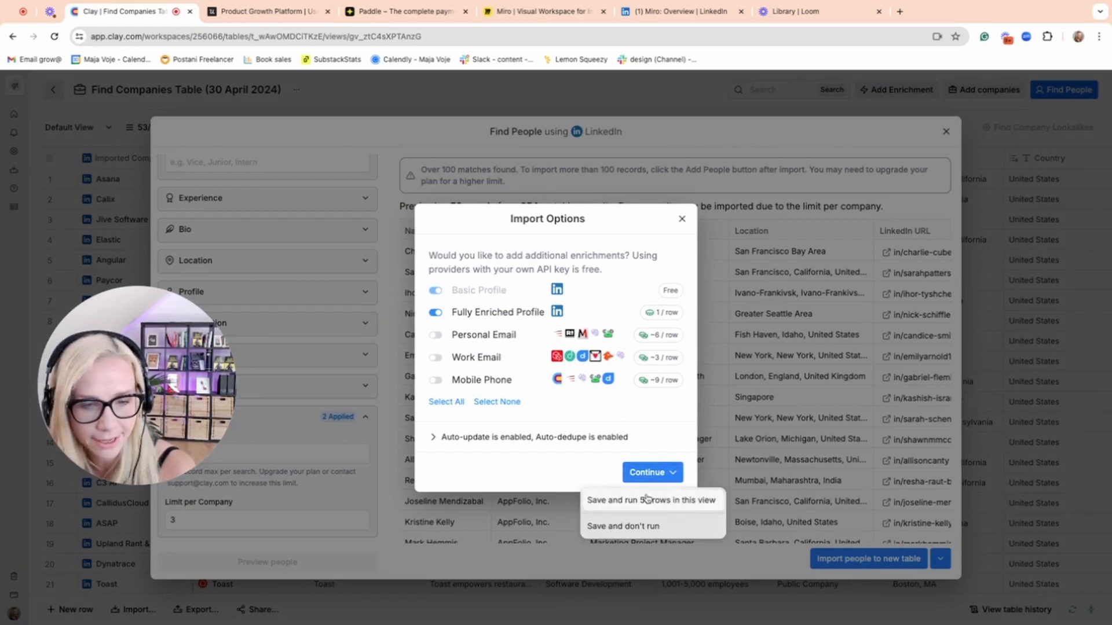
left_click(648, 501)
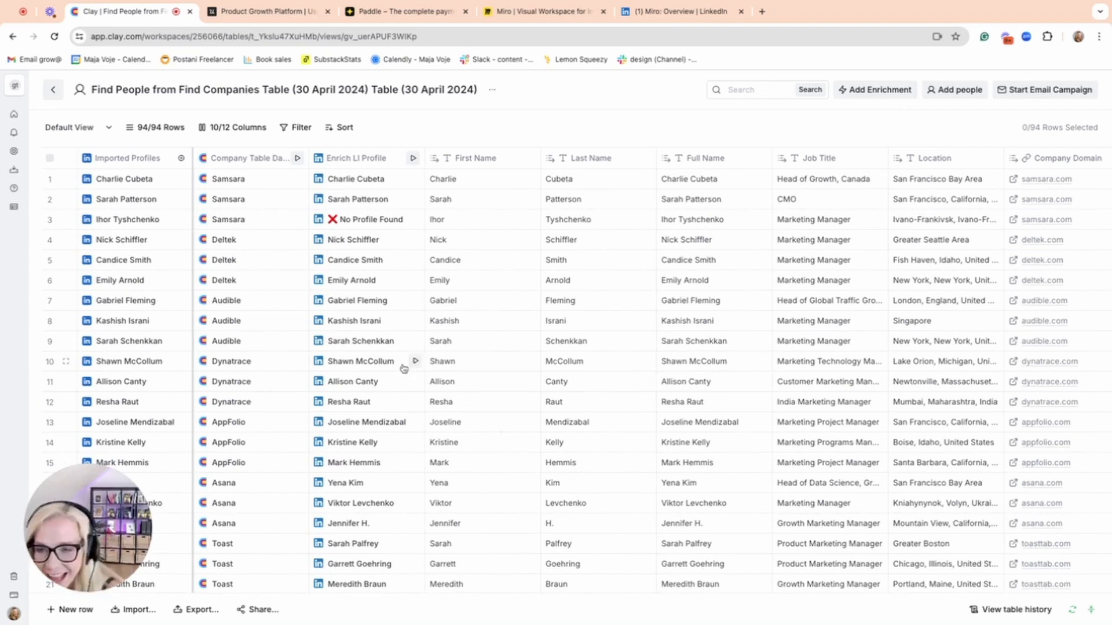
Inspect the cell details of the first person's company data and enriched LinkedIn profile, and close them.
left_click(243, 185)
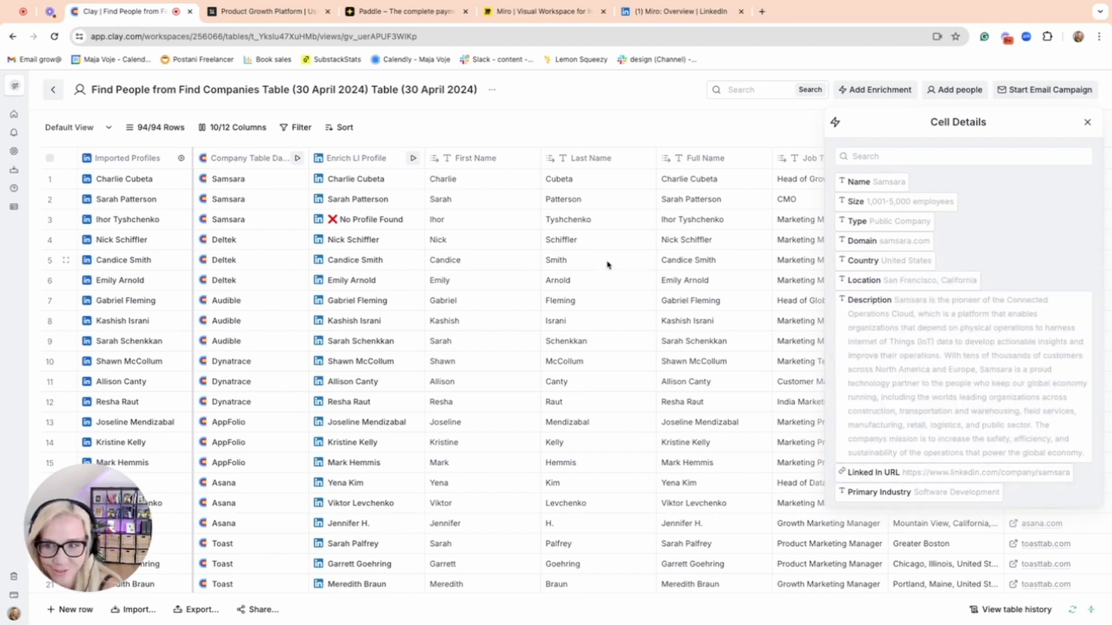
left_click(382, 184)
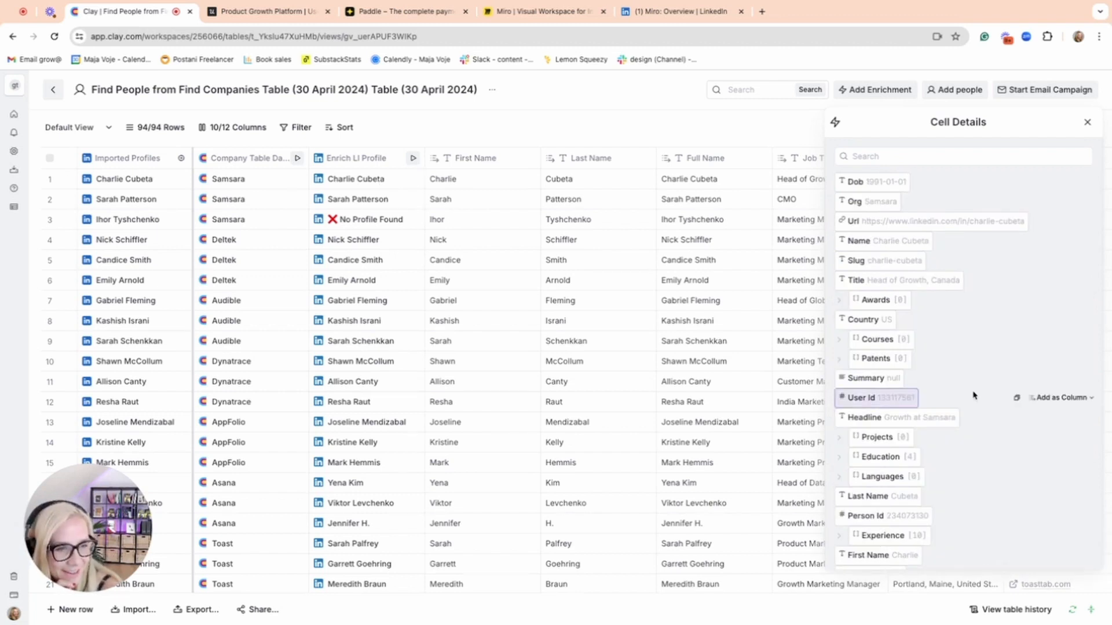
scroll(973, 396, "down", 10)
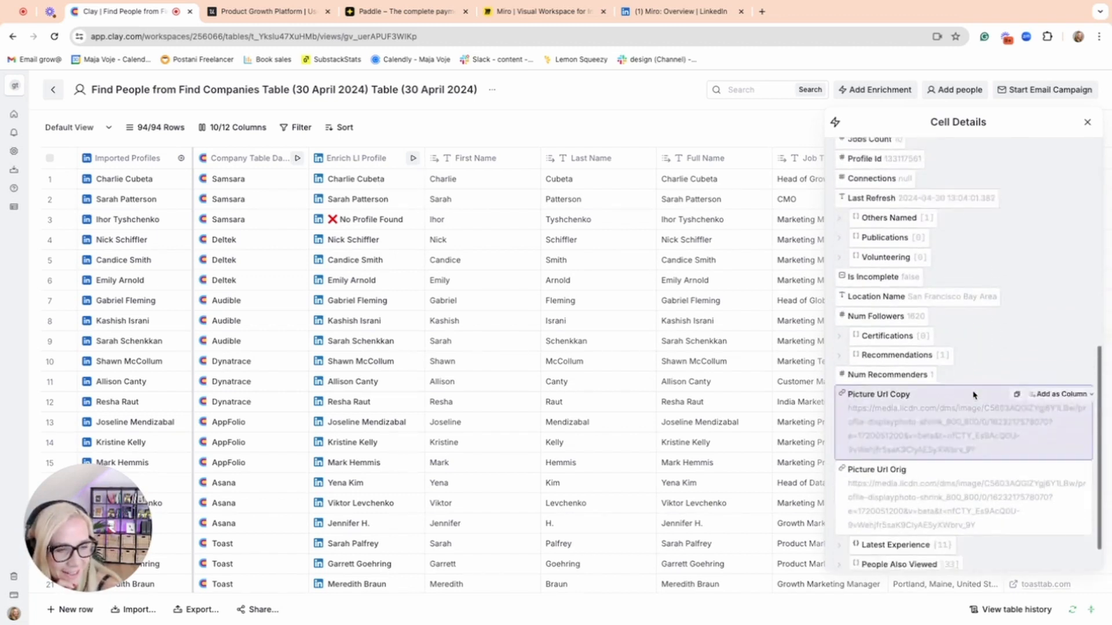
scroll(974, 396, "up", 15)
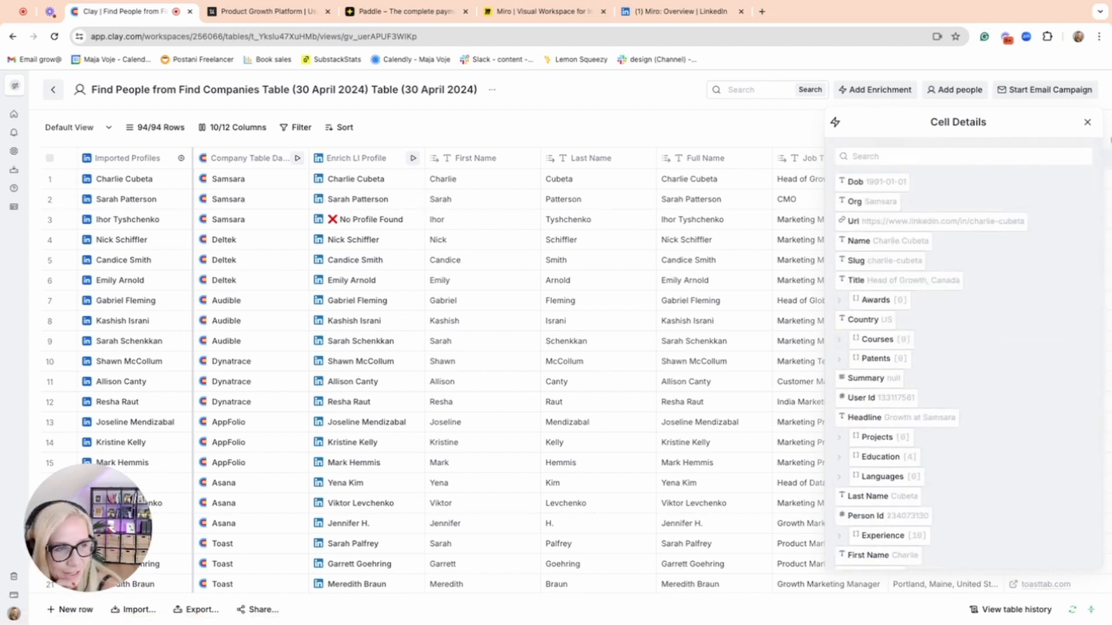
left_click(1089, 123)
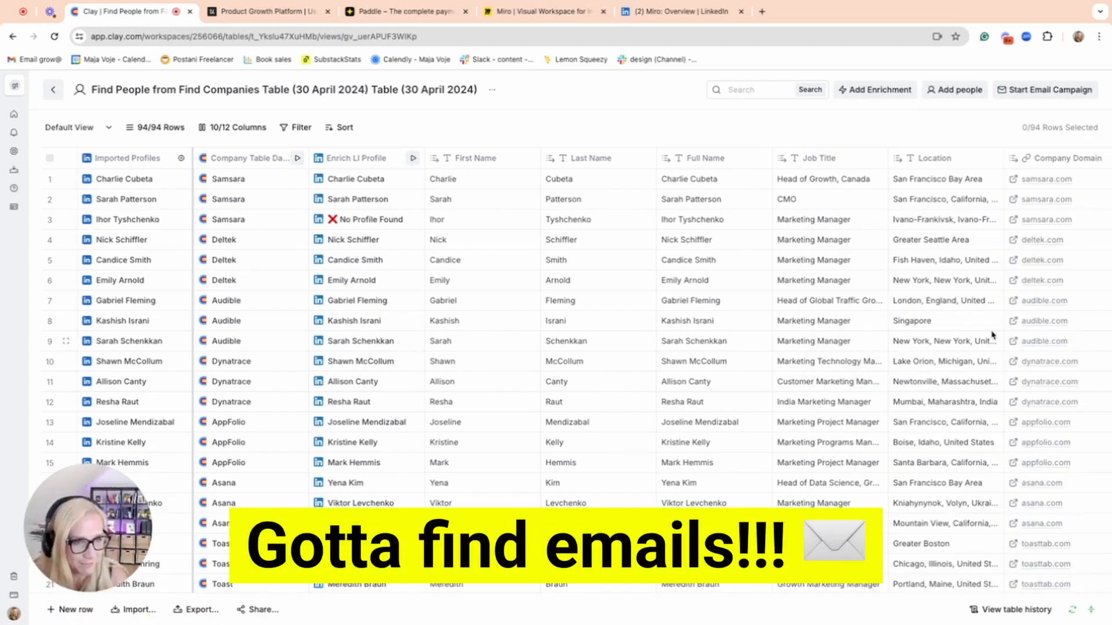
Find enrichments for emails and open the Work Email waterfall for setup.
left_click(878, 91)
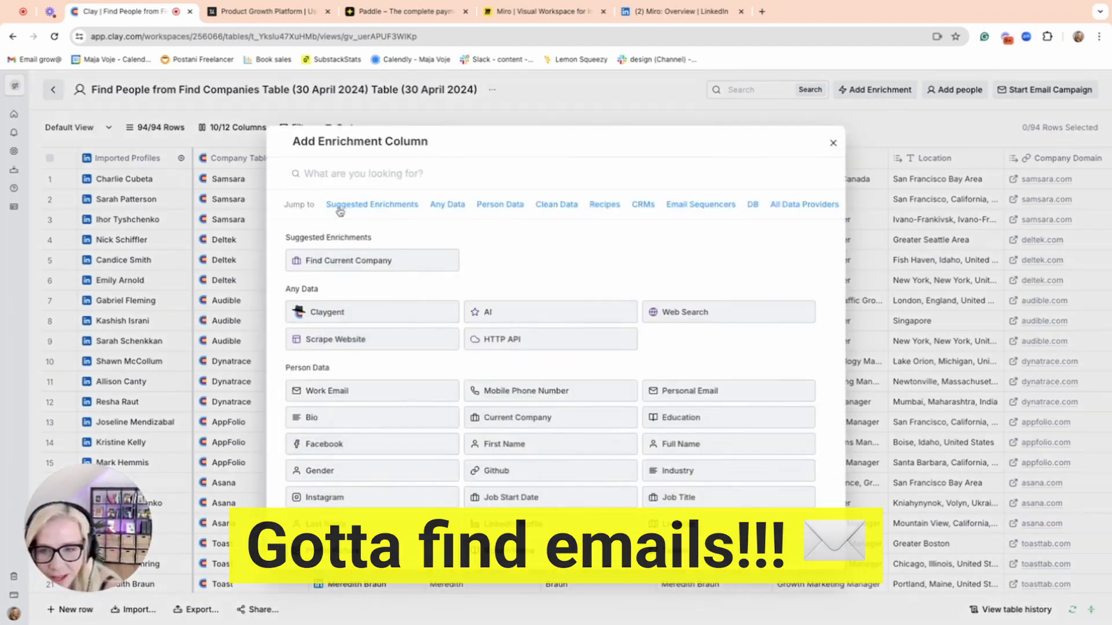
type("emails")
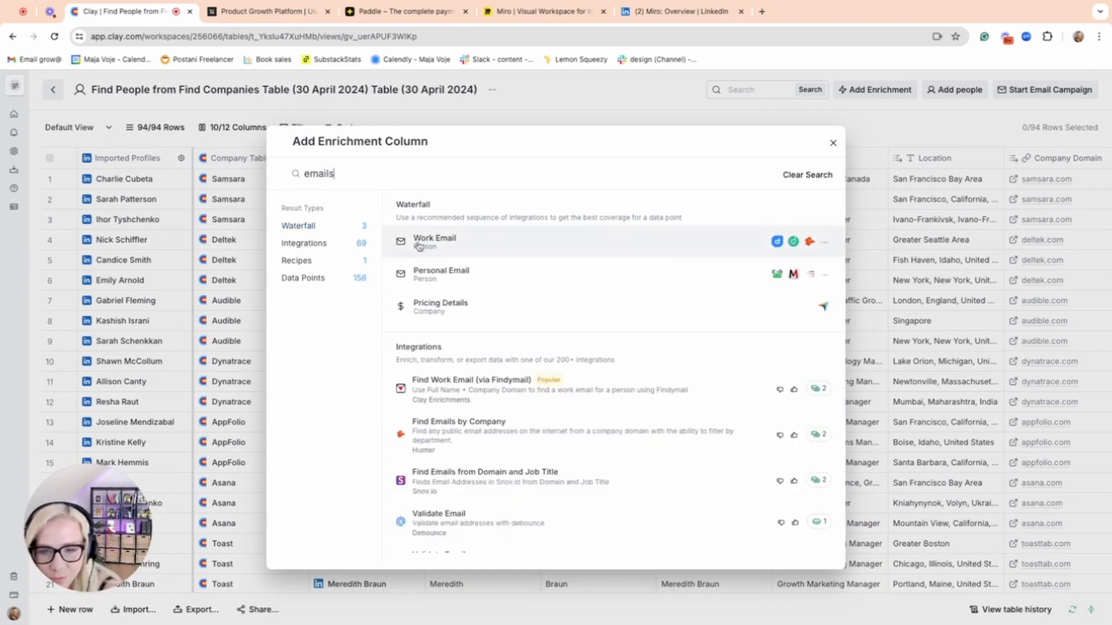
left_click(444, 246)
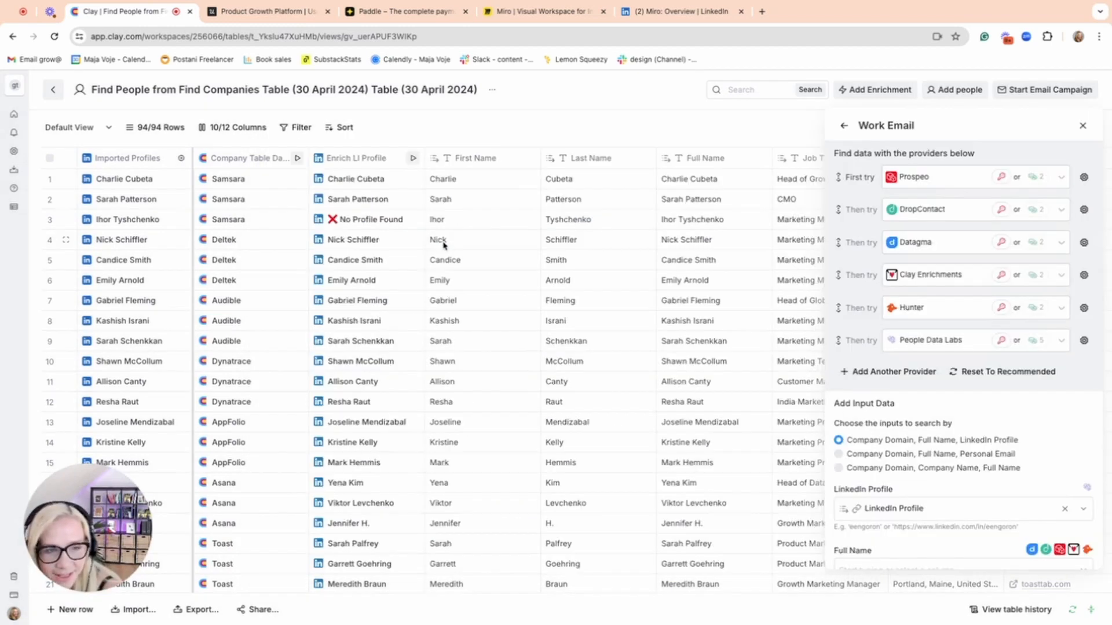
Review the Work Email waterfall's provider sequence, input data columns and validation provider settings.
scroll(857, 315, "down", 1)
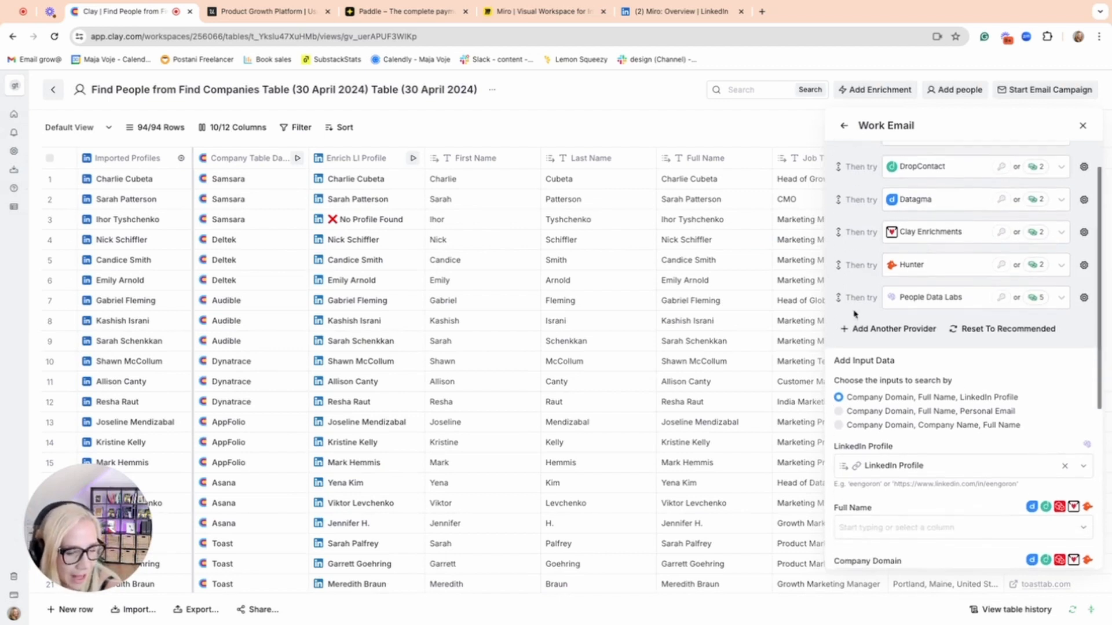
scroll(929, 319, "up", 1)
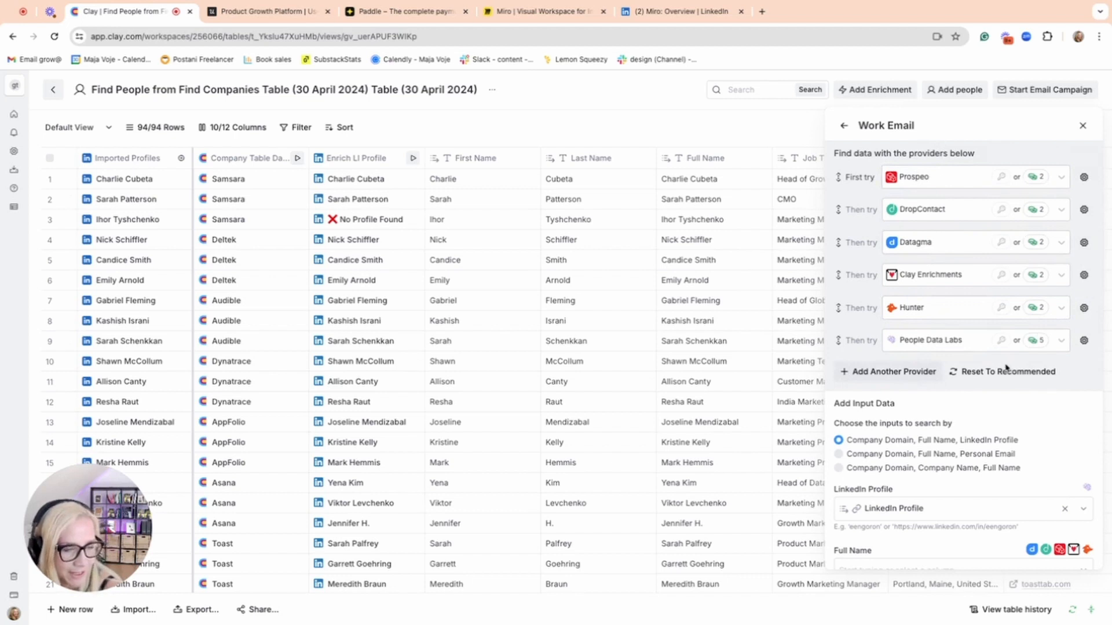
scroll(927, 402, "down", 2)
mouse_move(885, 434)
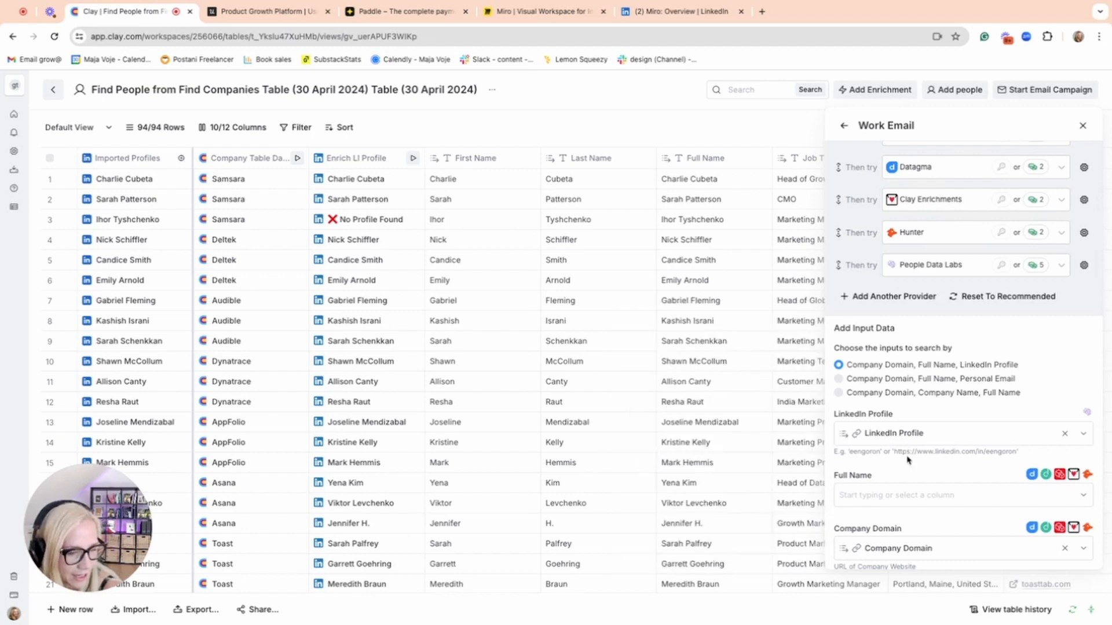
scroll(920, 437, "down", 2)
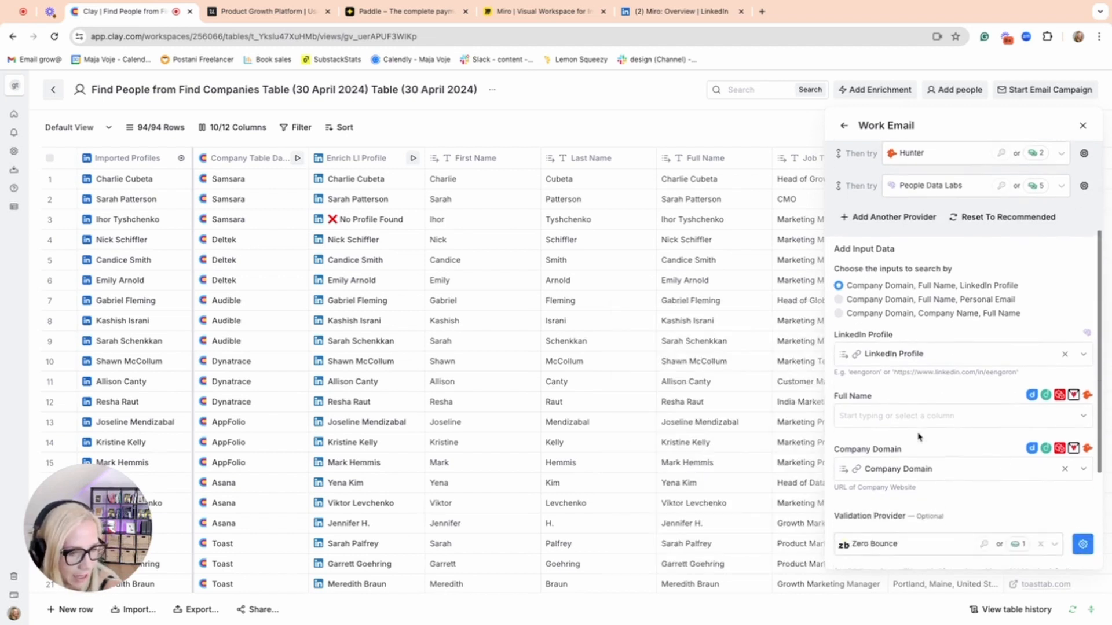
scroll(920, 438, "down", 1)
scroll(920, 437, "down", 1)
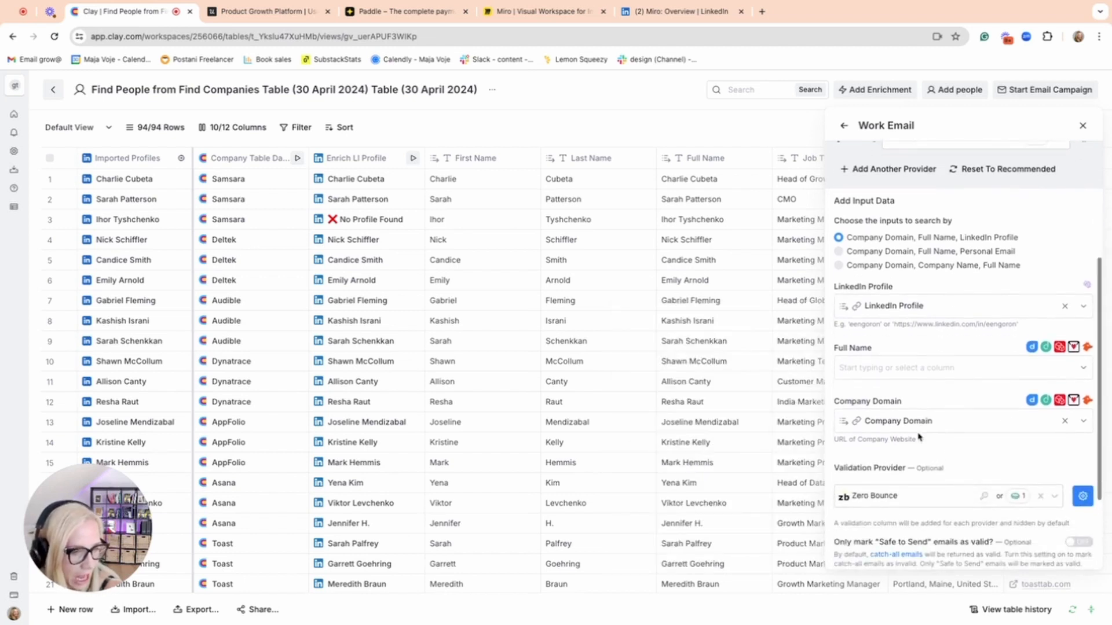
scroll(919, 437, "down", 3)
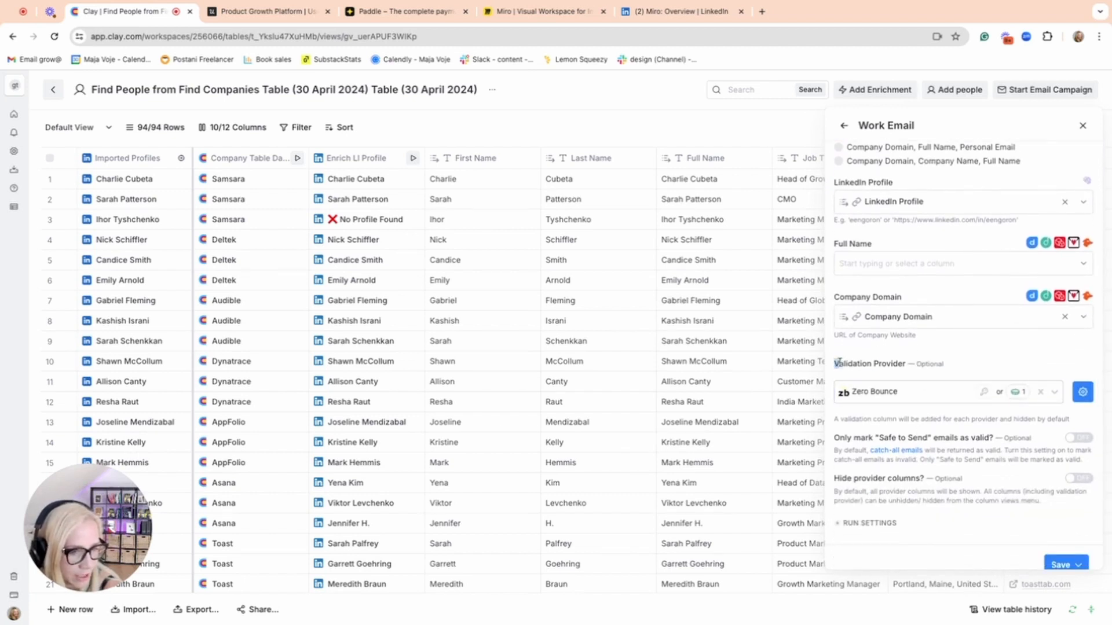
left_click_drag(836, 363, 903, 363)
scroll(926, 371, "up", 9)
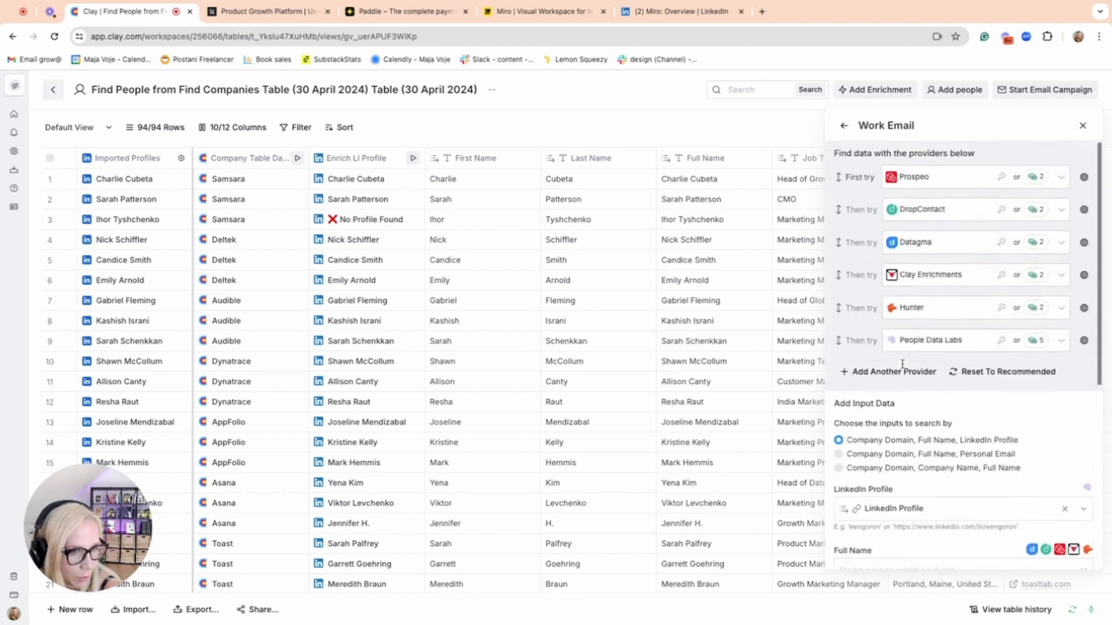
scroll(948, 386, "down", 6)
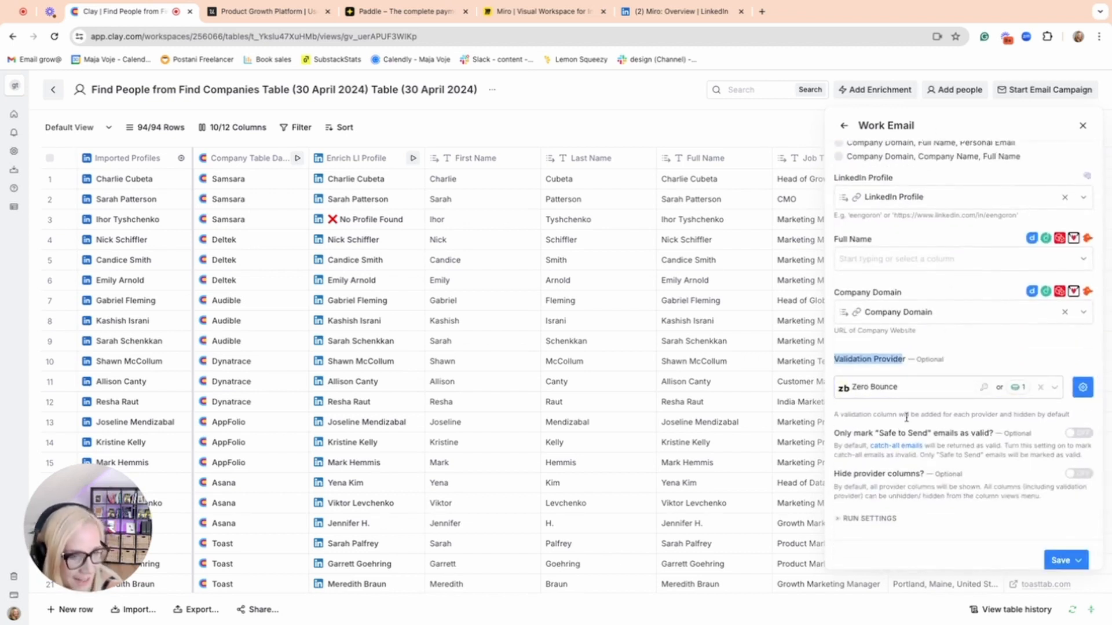
Save the Work Email enrichment, run it on the people table's rows, and check the validated work emails.
left_click(977, 481)
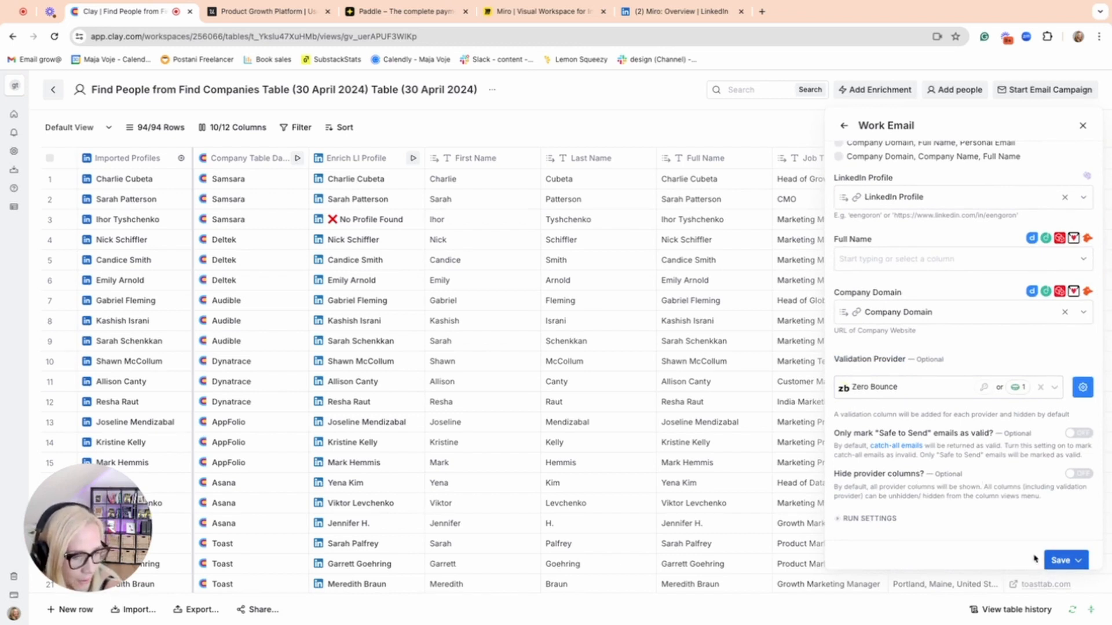
left_click(1058, 560)
left_click(1013, 532)
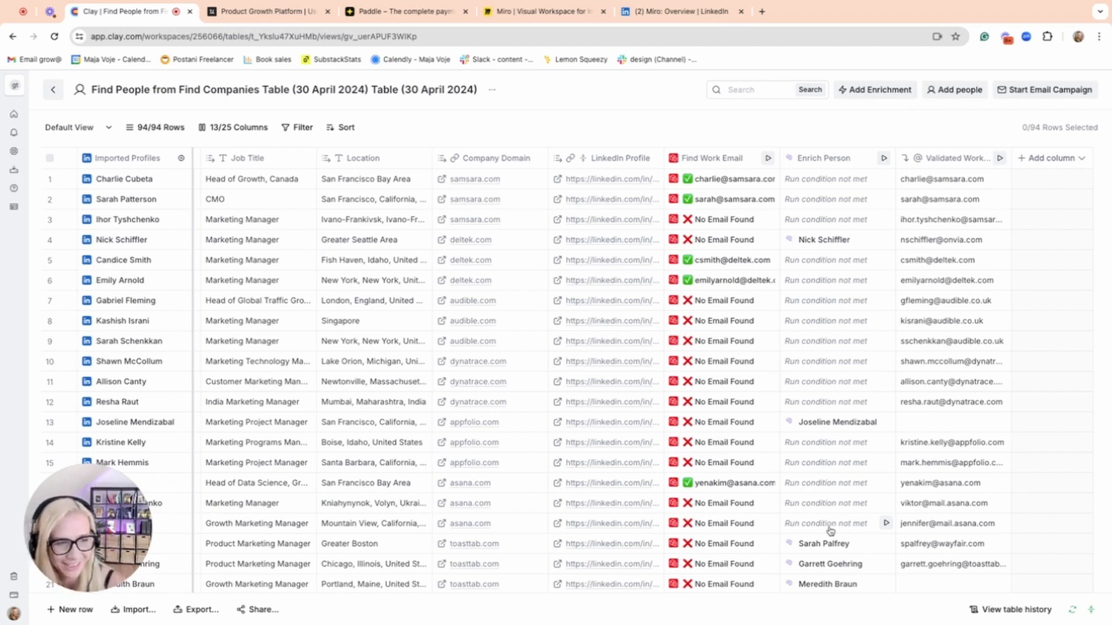
scroll(1020, 484, "down", 5)
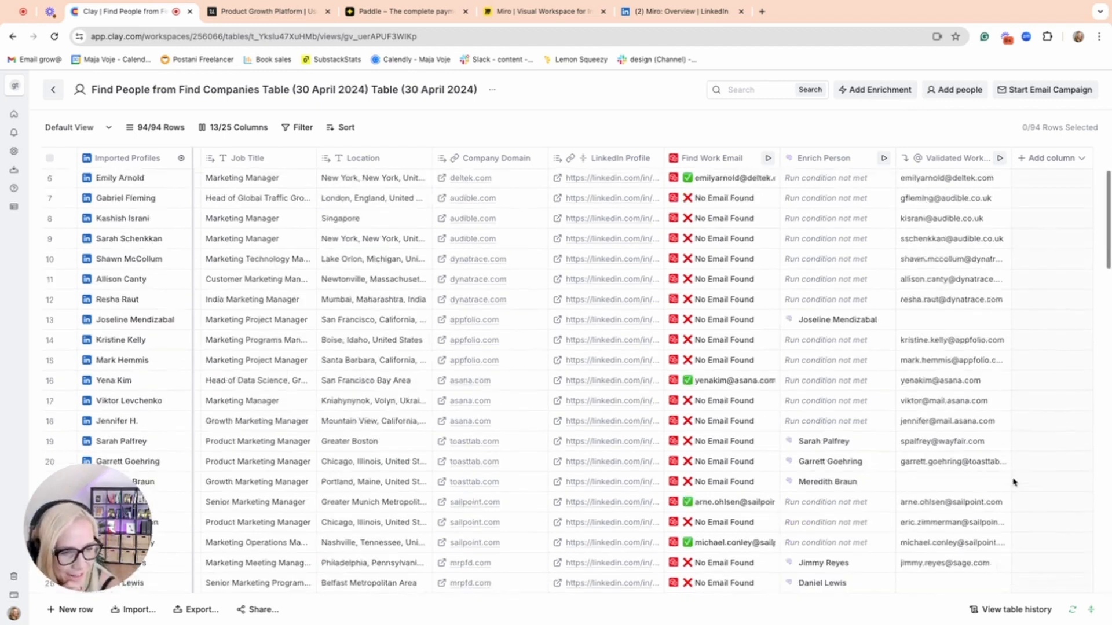
scroll(1014, 482, "down", 1)
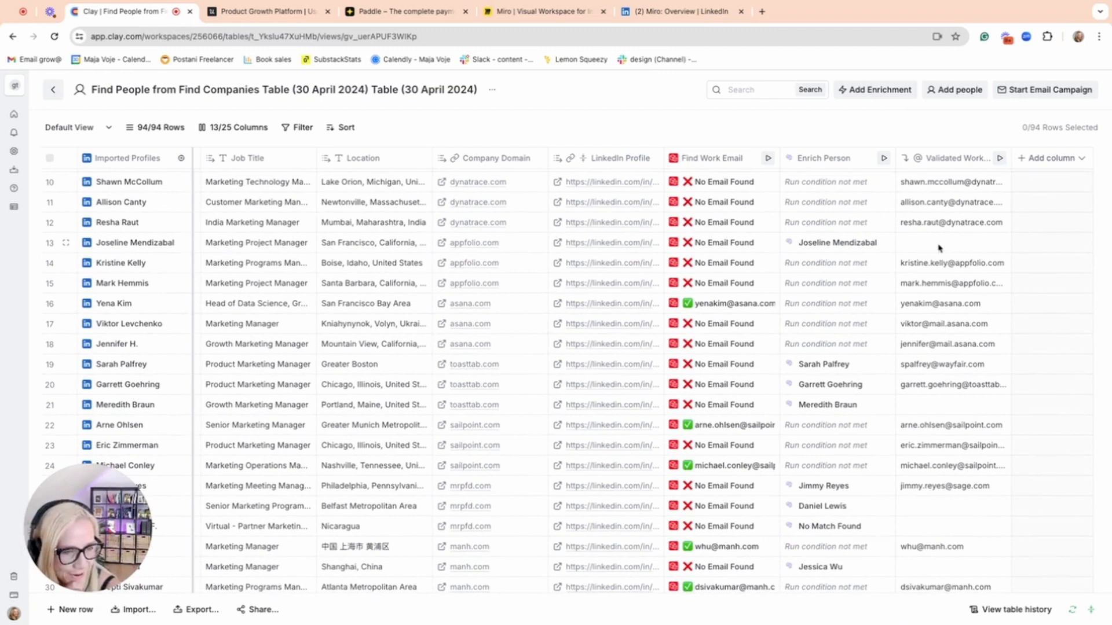
scroll(949, 514, "down", 10)
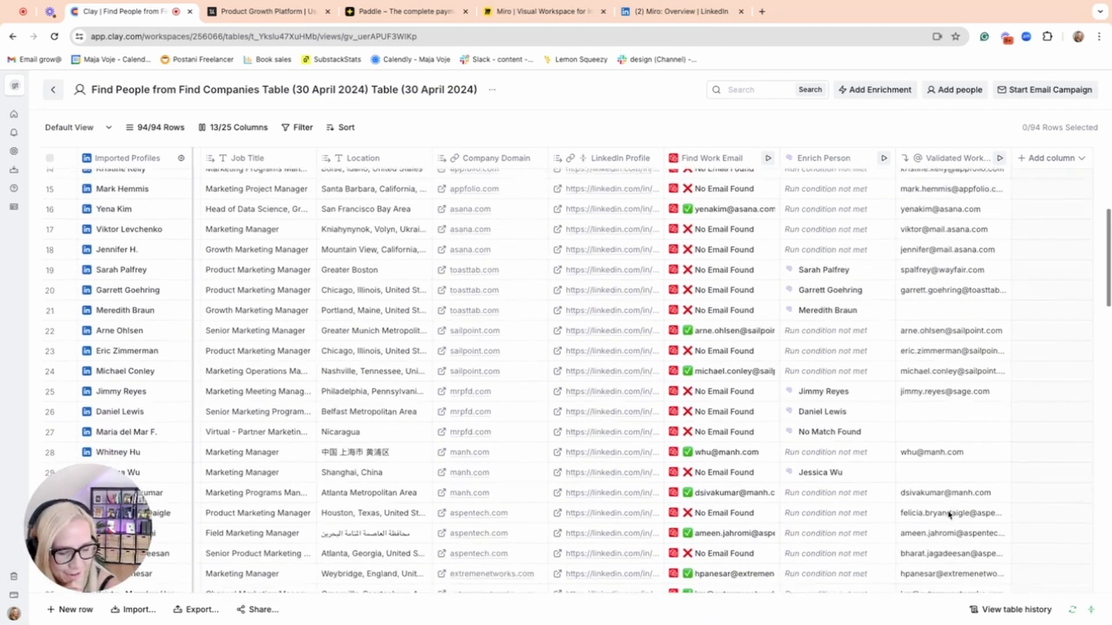
scroll(950, 514, "down", 4)
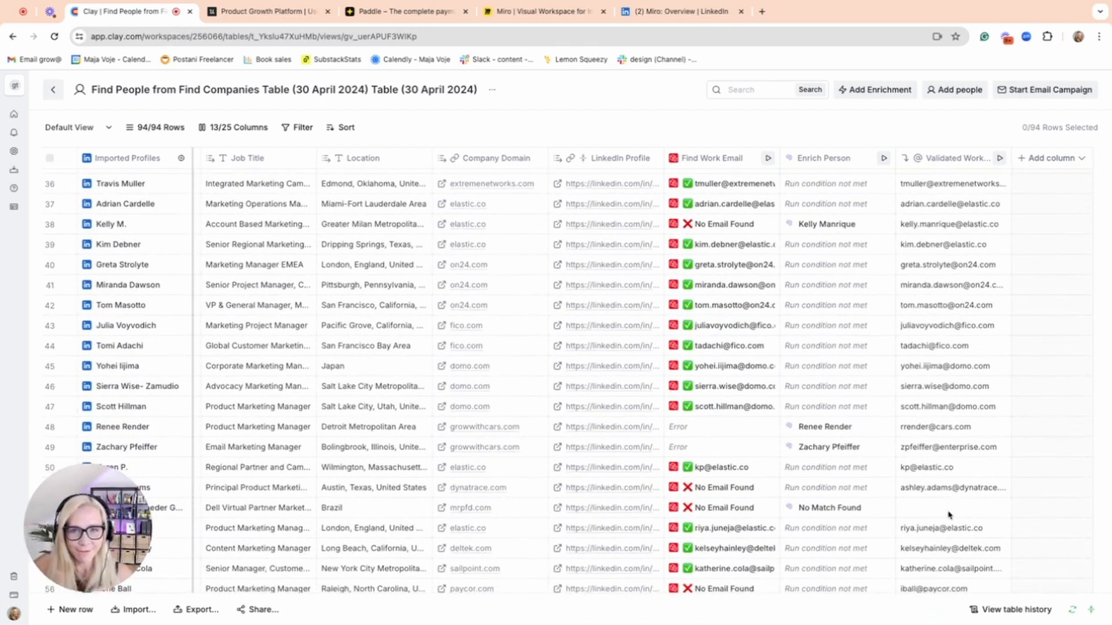
Browse the available enrichment columns from Person Data through Clean Data to Recipes.
left_click(868, 91)
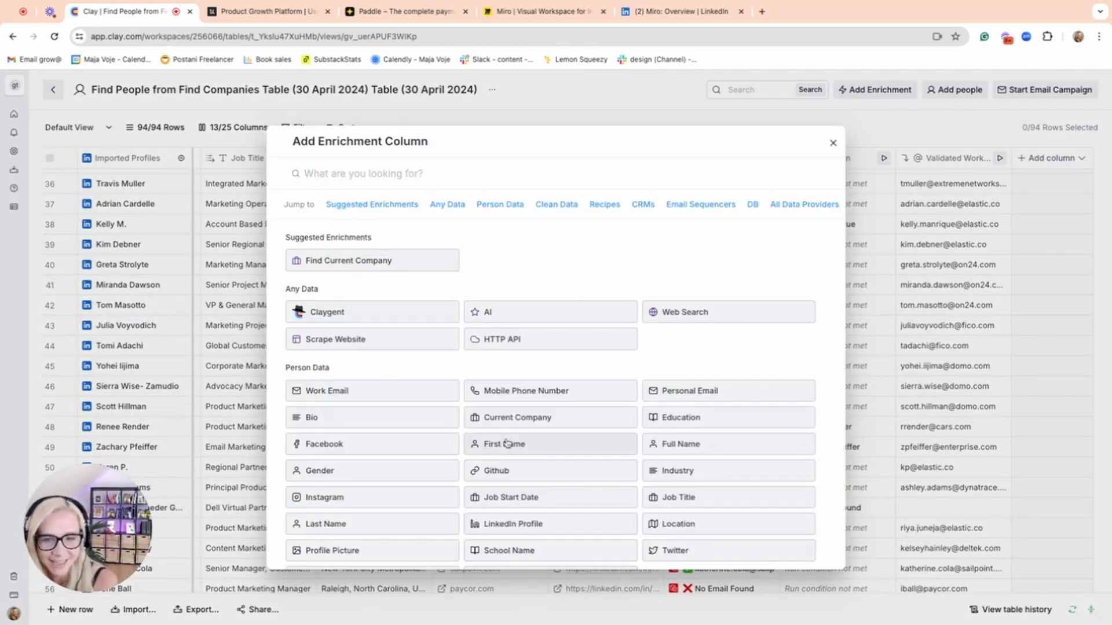
scroll(508, 444, "down", 2)
scroll(507, 444, "down", 5)
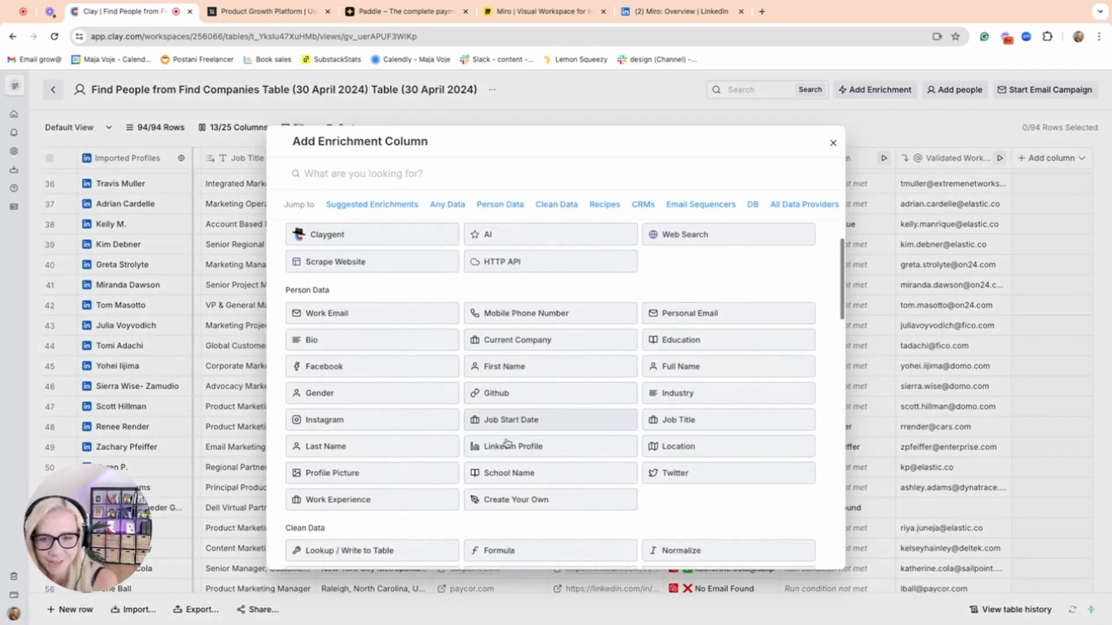
scroll(508, 444, "down", 1)
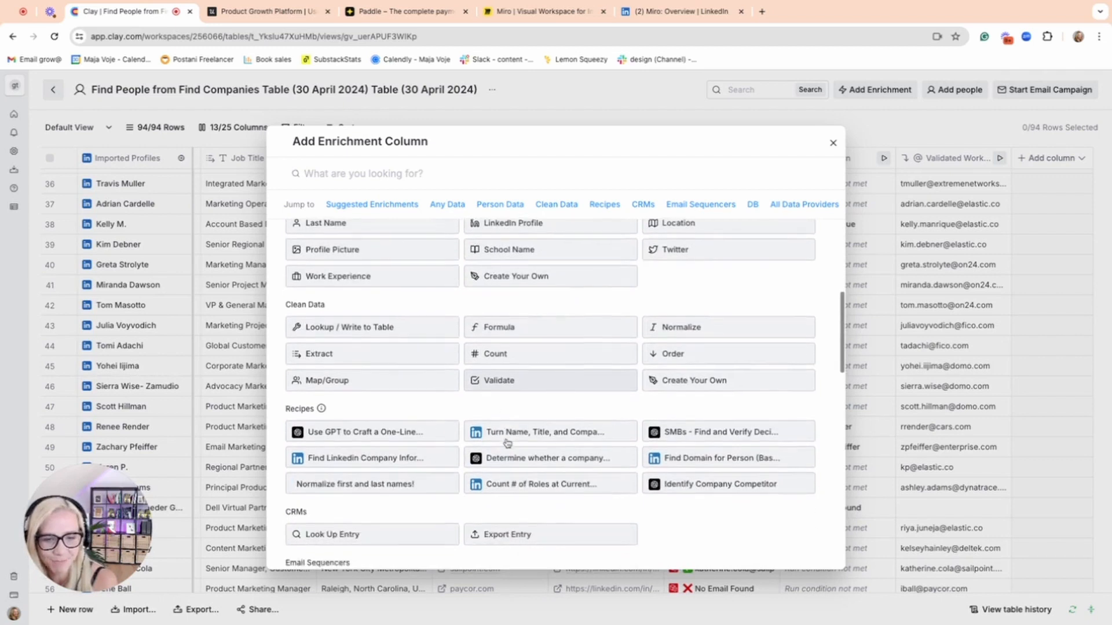